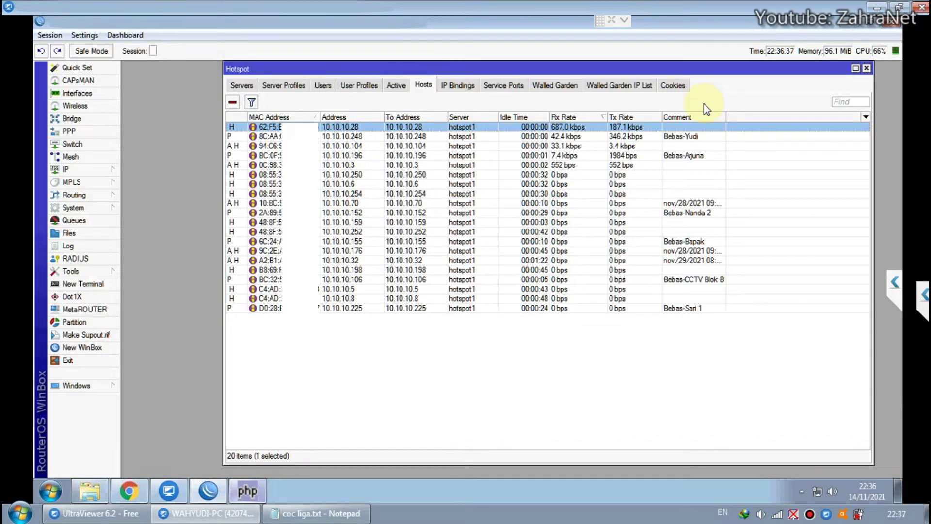
- Open the details of hotspot host 10.10.10.28 and review its traffic, statistics and general information
double_click(560, 127)
left_click_drag(486, 181, 424, 412)
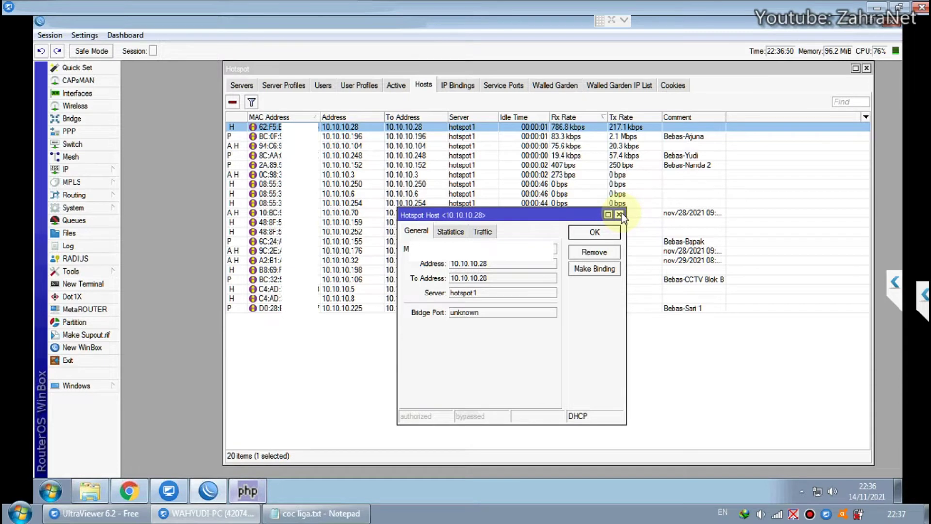
left_click(490, 231)
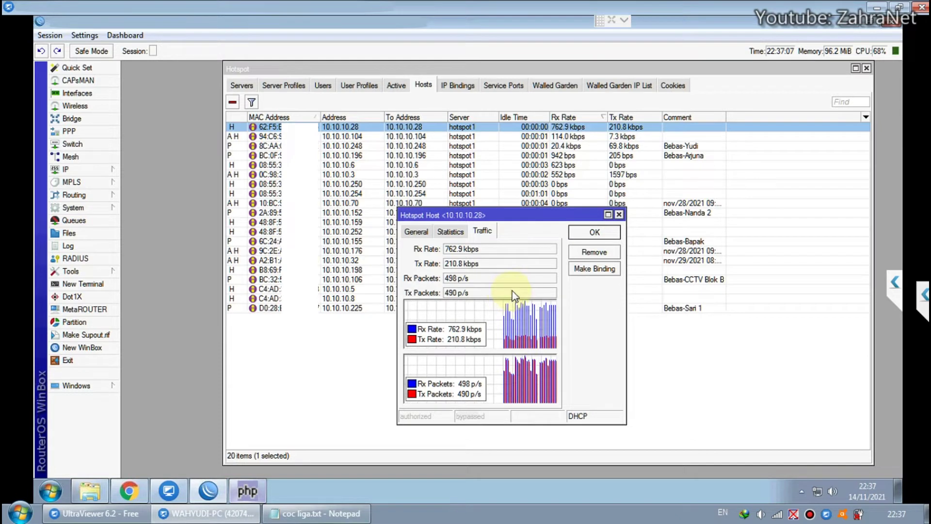
left_click(451, 231)
left_click(416, 231)
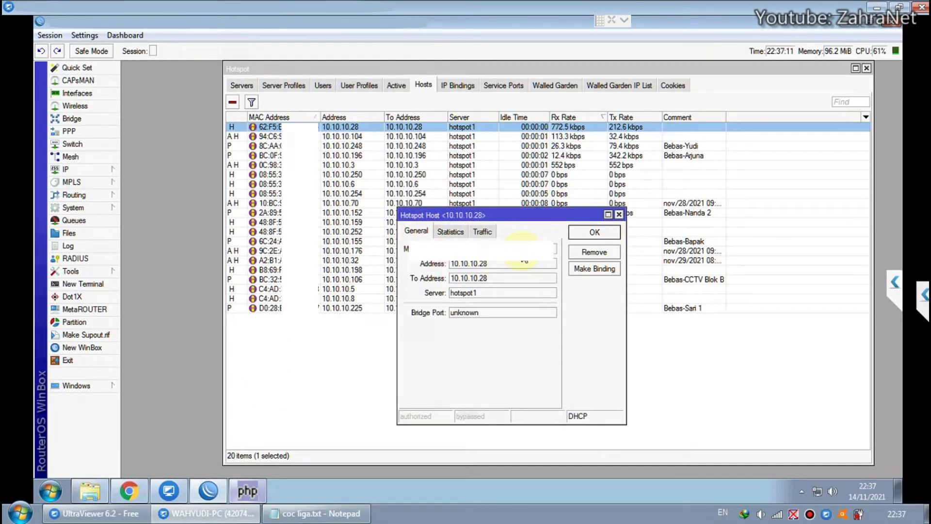
- Copy the MAC address of host 10.10.10.28 and look it up in the DHCP server leases
right_click(499, 249)
left_click(525, 263)
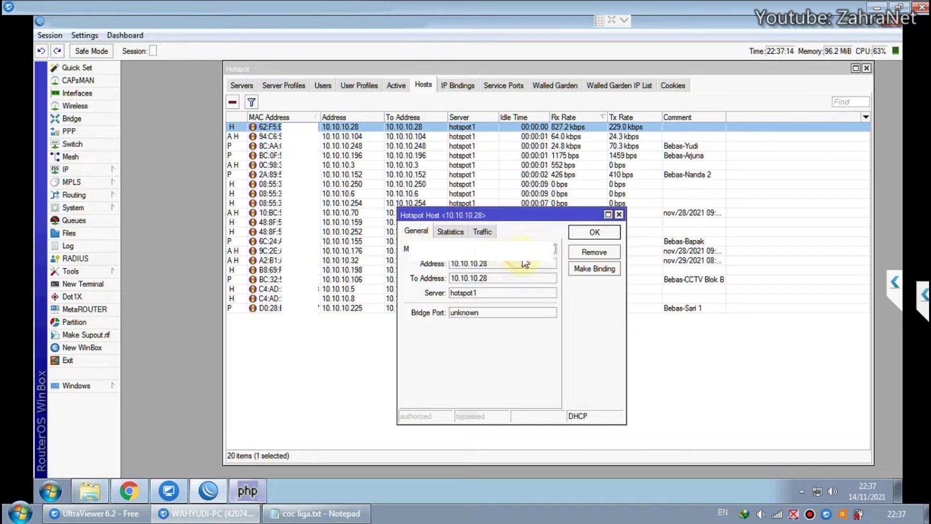
left_click(619, 214)
left_click(110, 170)
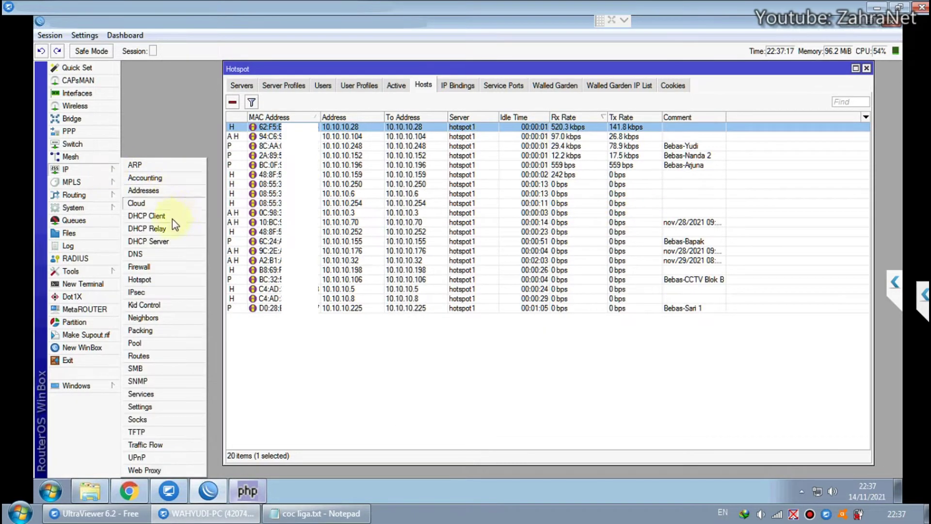
left_click(165, 240)
left_click(204, 85)
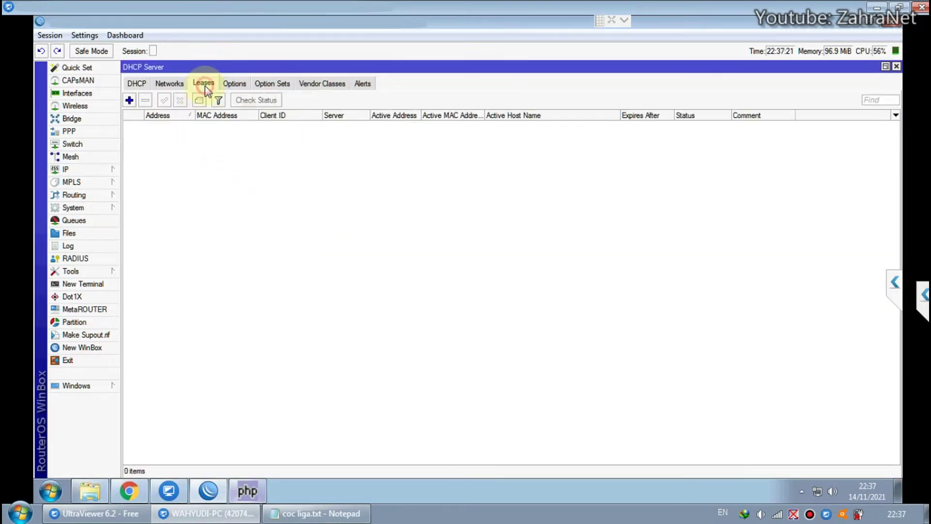
right_click(881, 100)
left_click(861, 135)
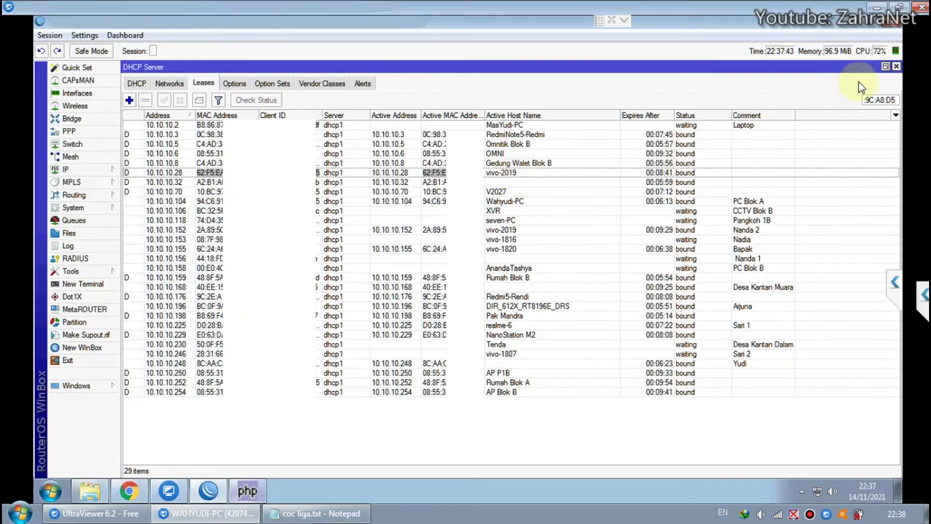
left_click(895, 66)
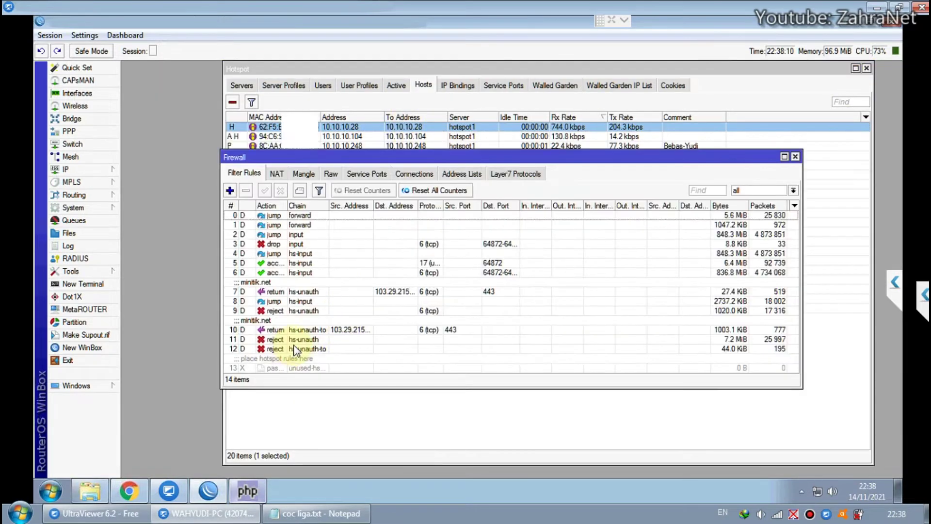
- Review the firewall's NAT, Mangle and Raw rules, service ports, connections and address lists
left_click(275, 176)
scroll(371, 266, "down", 3)
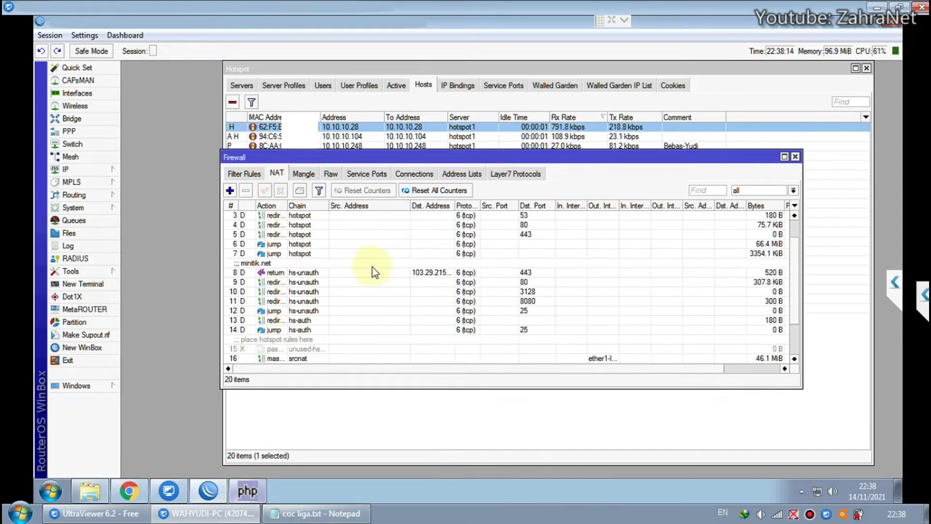
scroll(373, 267, "down", 1)
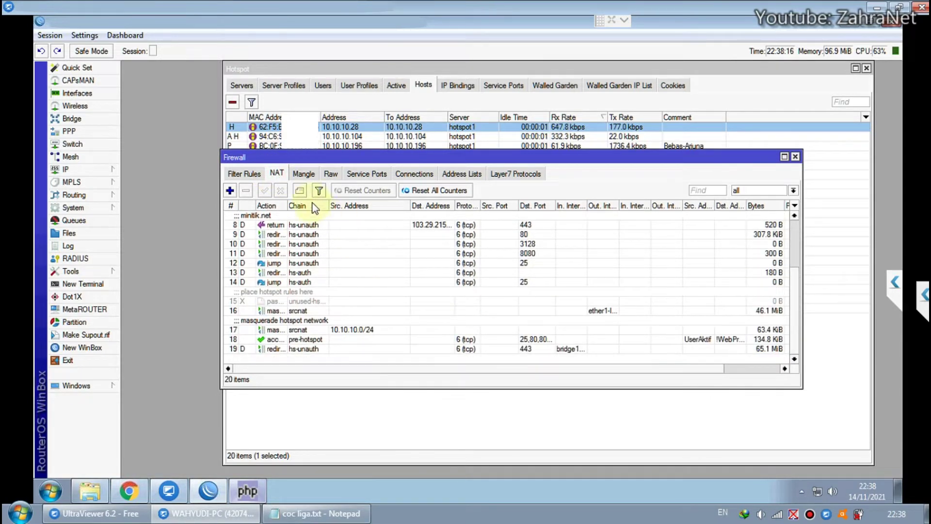
left_click(304, 175)
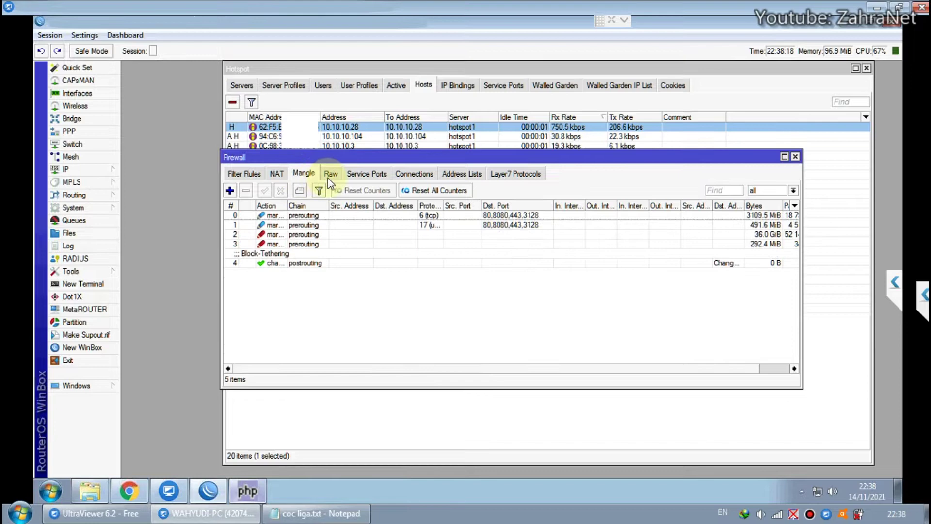
left_click(330, 176)
left_click(354, 177)
left_click(409, 177)
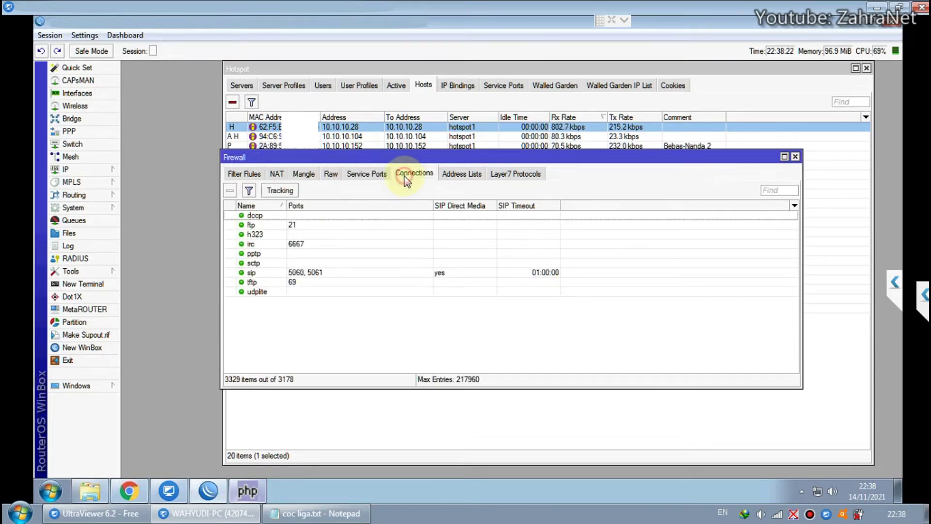
left_click(448, 175)
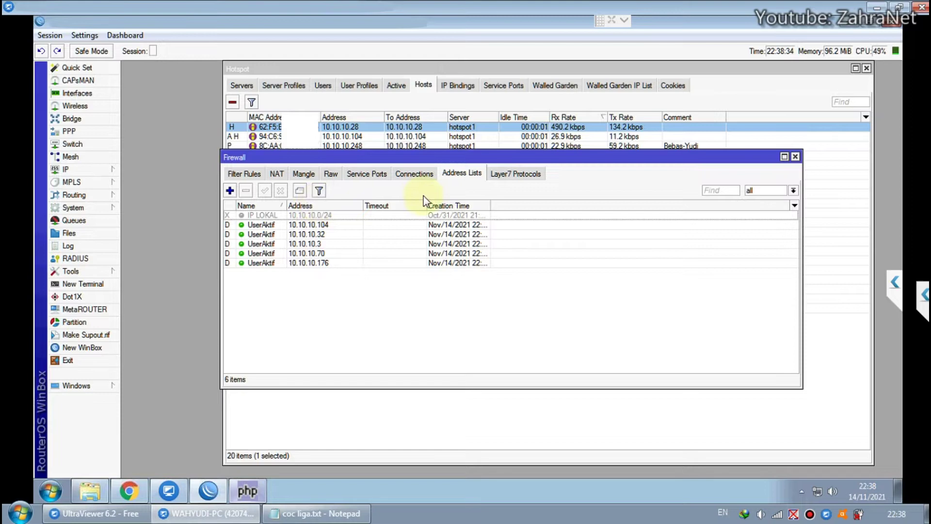
left_click_drag(765, 161, 739, 163)
left_click(769, 157)
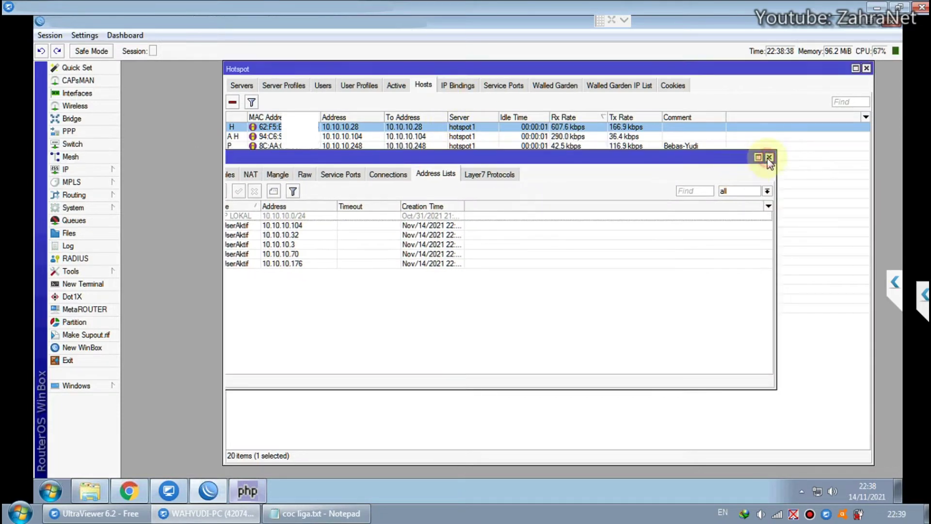
- Check the hotspot IP bindings and recheck the firewall's Layer7 protocols, address lists and connections
left_click(458, 90)
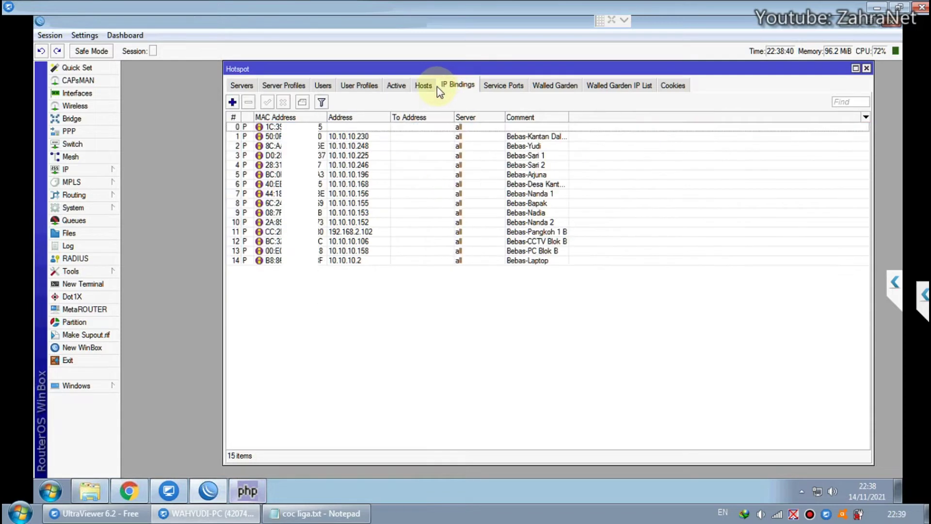
left_click(424, 86)
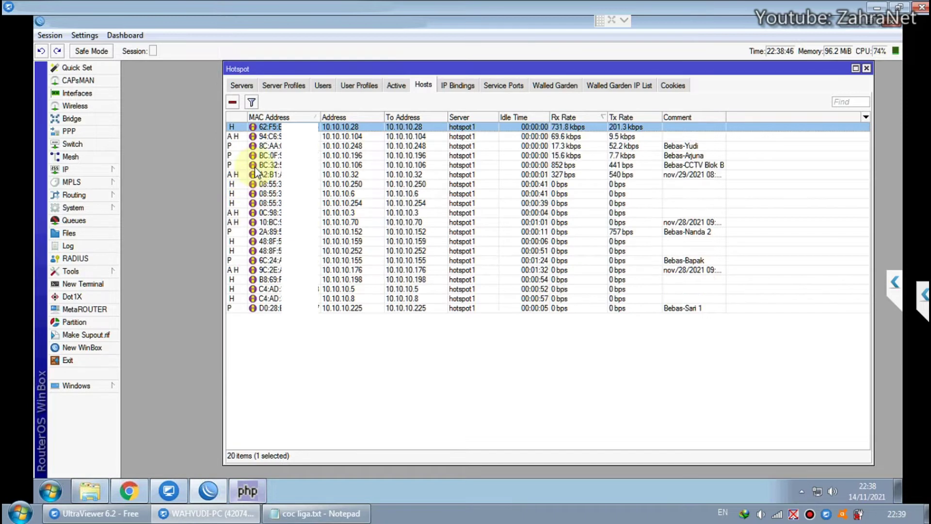
left_click(107, 173)
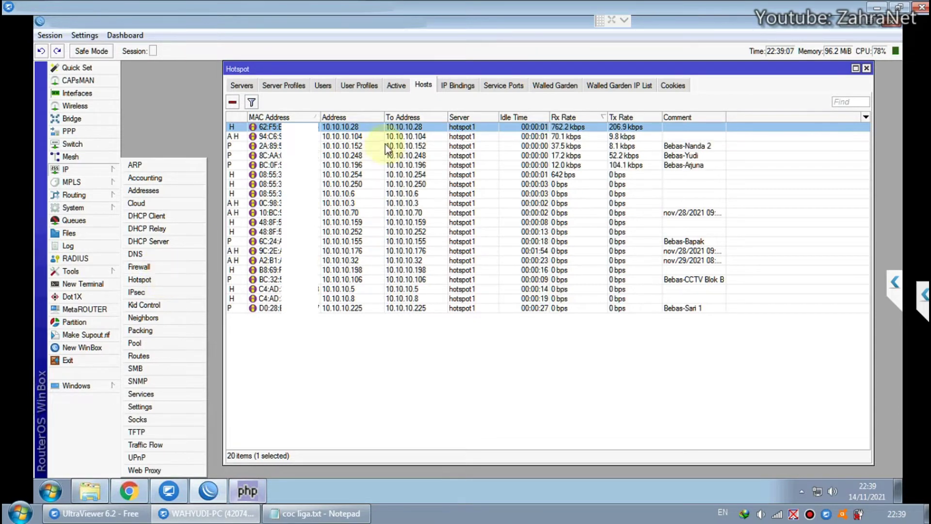
left_click(139, 267)
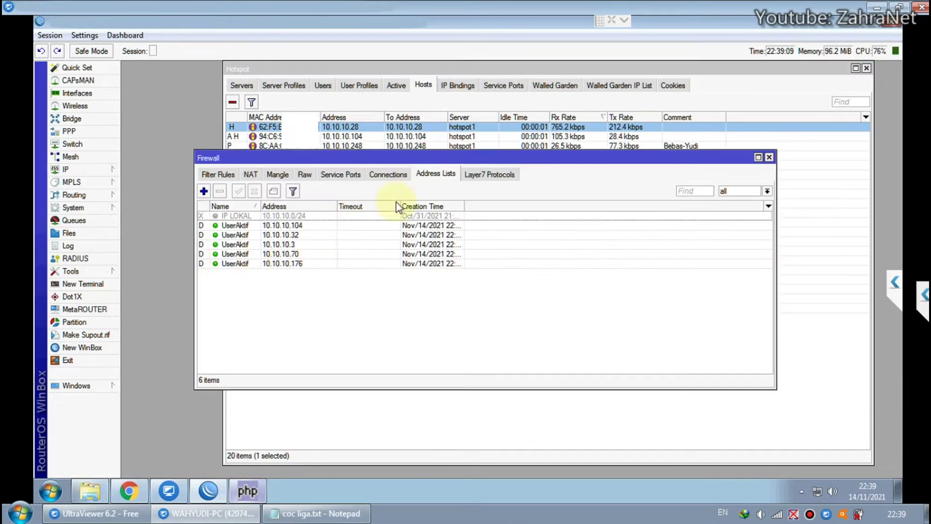
left_click(483, 175)
left_click(427, 173)
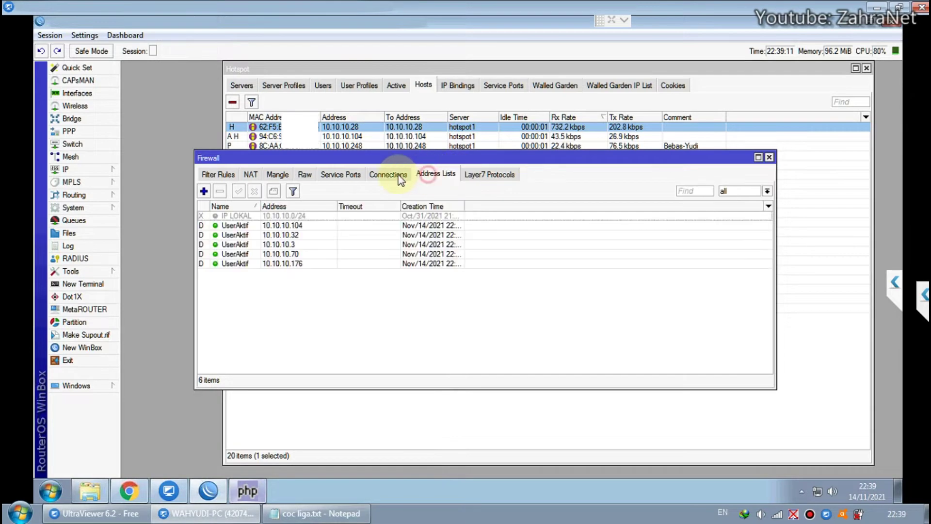
left_click(388, 173)
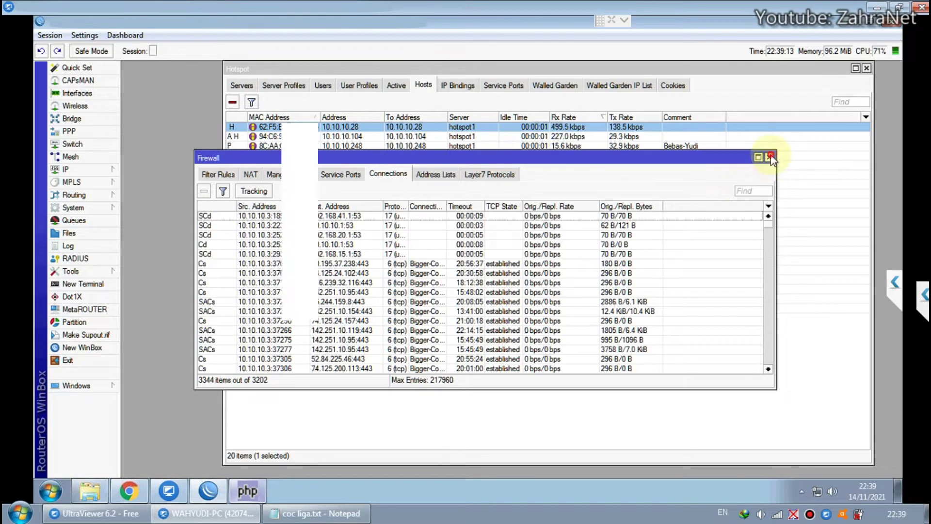
left_click(769, 158)
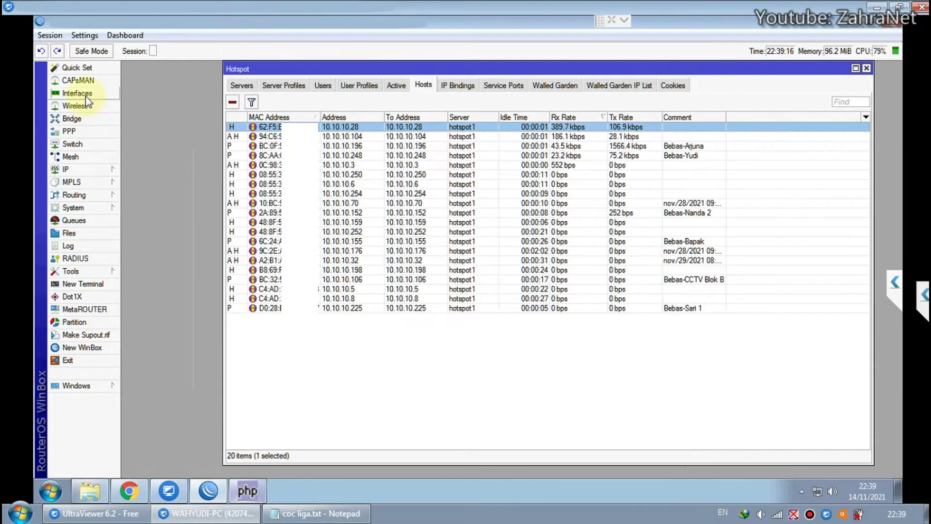
- Check the router's interface list and bridge ports, closing both windows when done
left_click(85, 94)
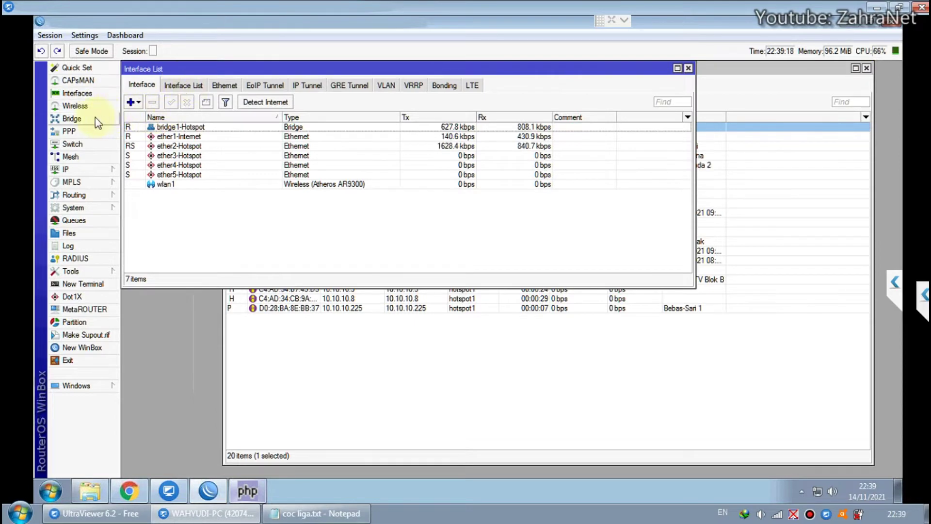
left_click(72, 118)
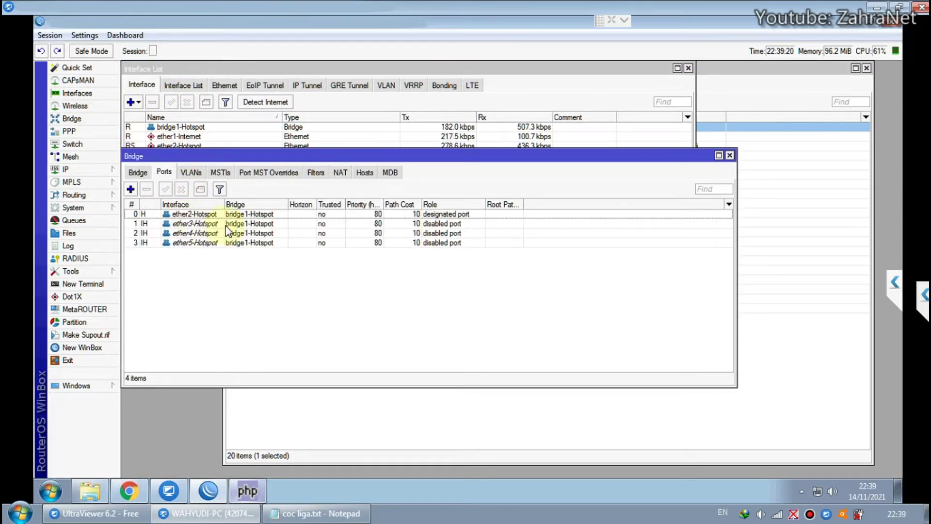
left_click(729, 155)
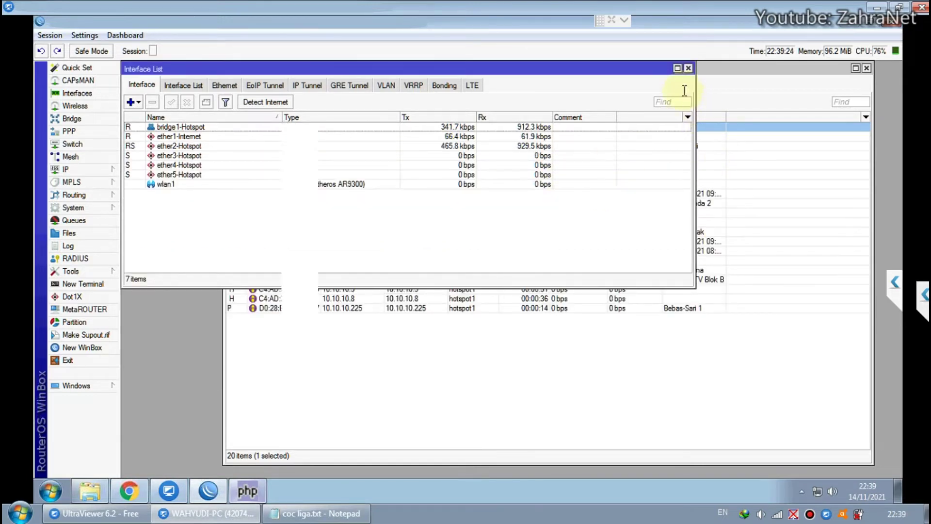
left_click(688, 68)
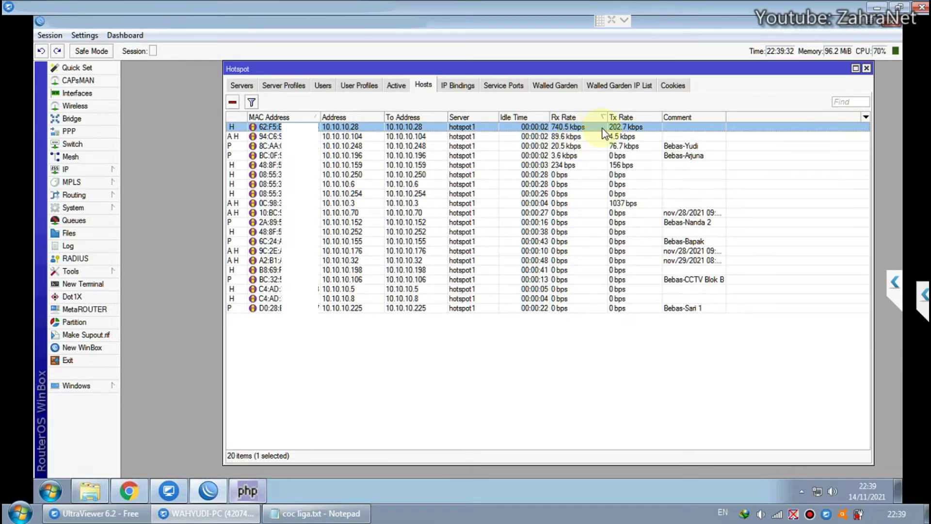
- Examine the statistics of hotspot host 10.10.10.28, including uptime and bytes in and out
double_click(571, 127)
left_click(451, 232)
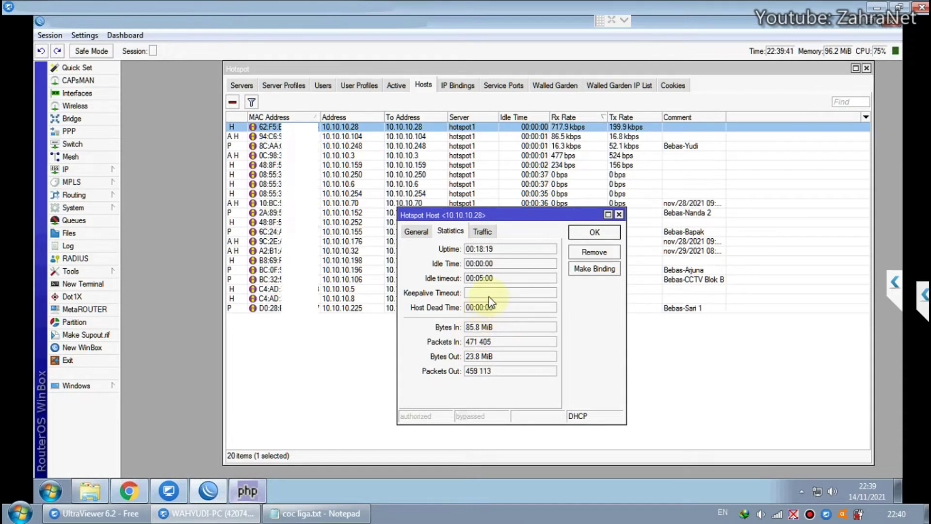
left_click(620, 215)
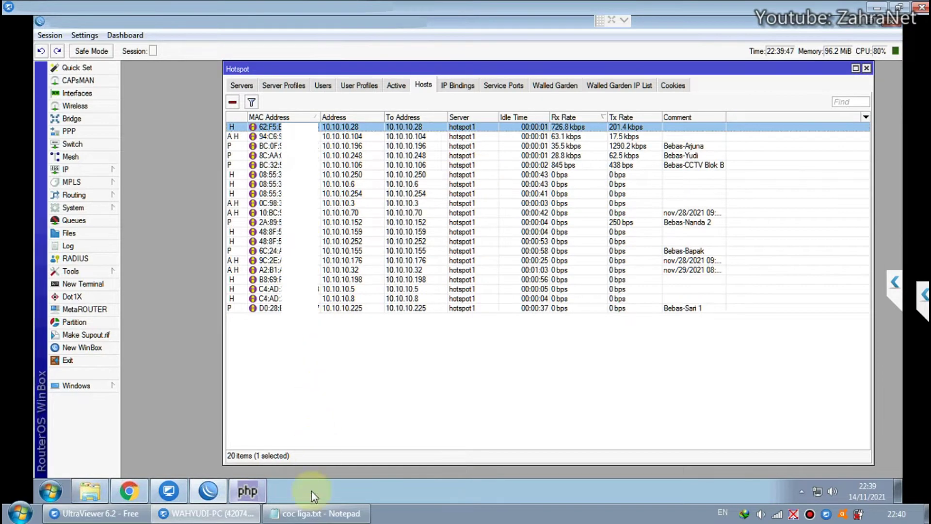
- Switch to coc liga.txt in Notepad and read the comment line of the script that blocks non-logged-in hosts over 5Mb
left_click(311, 514)
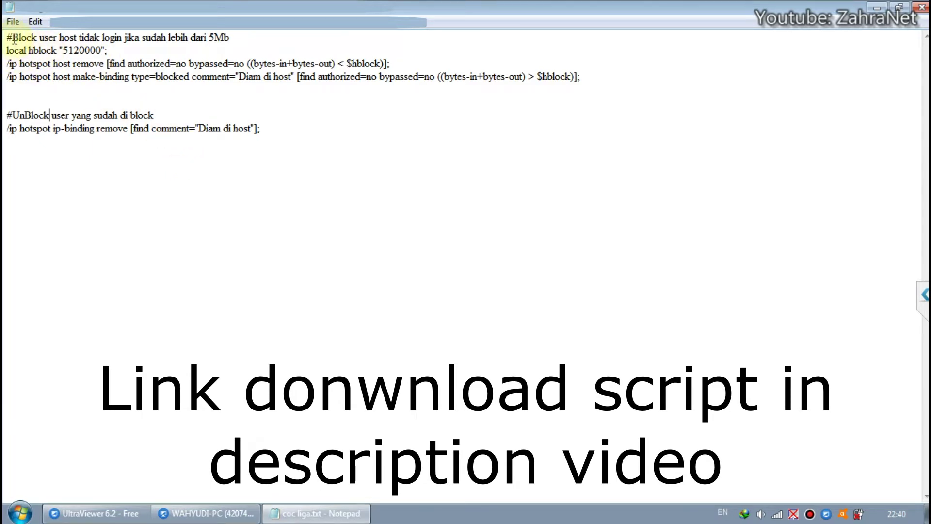
left_click_drag(8, 36, 235, 37)
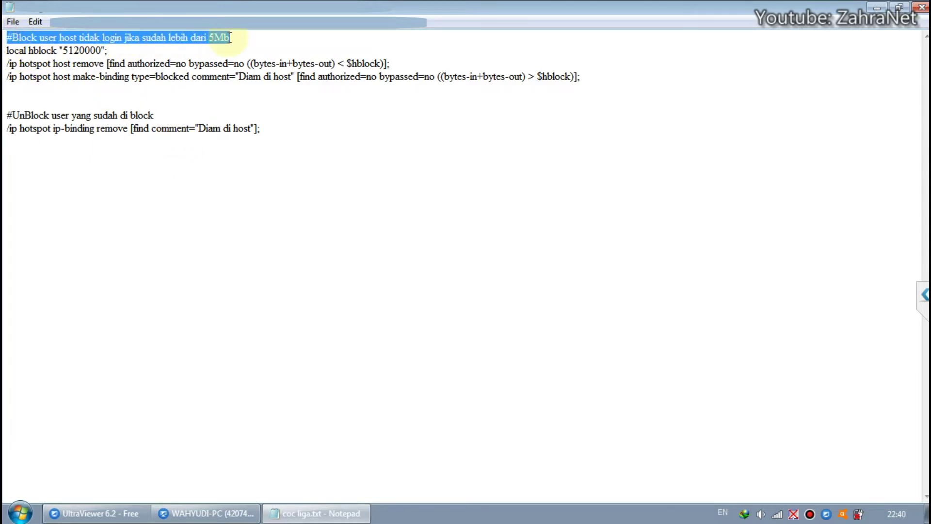
left_click(234, 37)
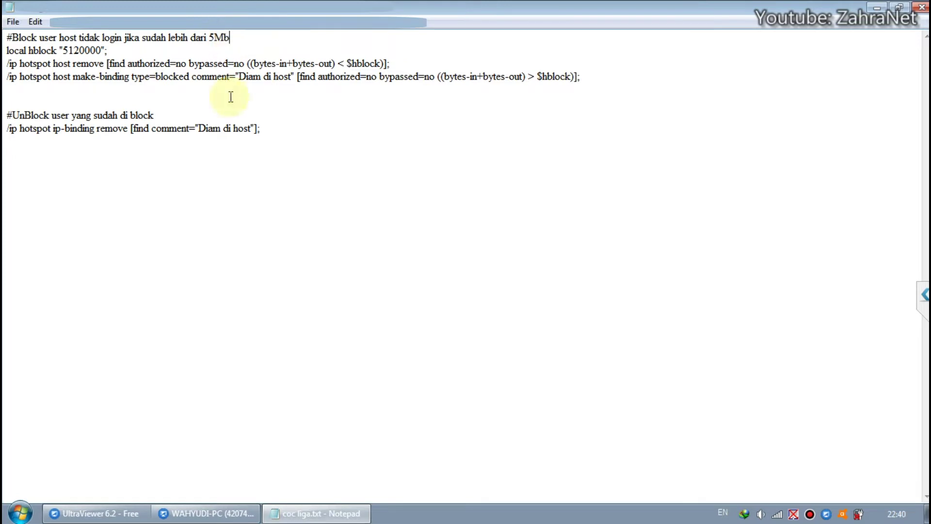
- Switch back to WinBox and compare host 10.10.10.28's data usage statistics with the 5Mb limit in the Notepad script
left_click(211, 513)
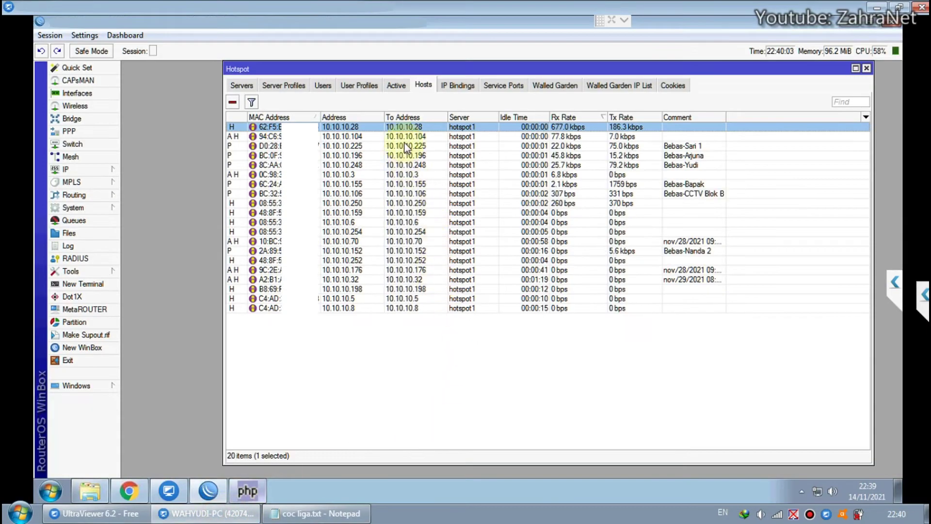
double_click(428, 127)
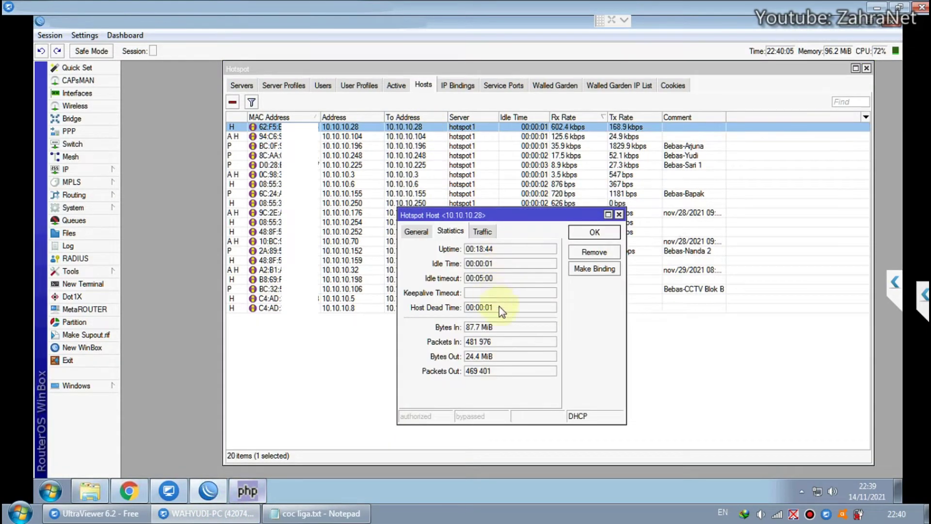
left_click(620, 215)
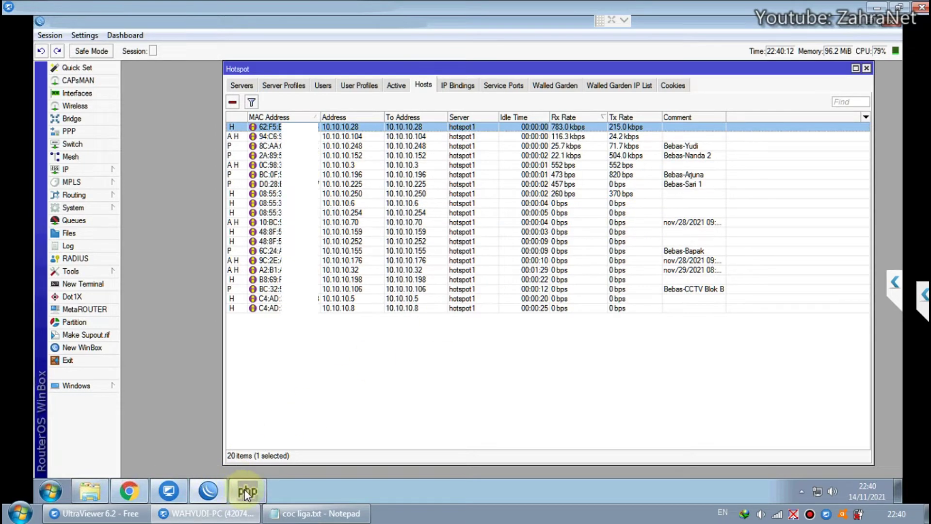
left_click(316, 513)
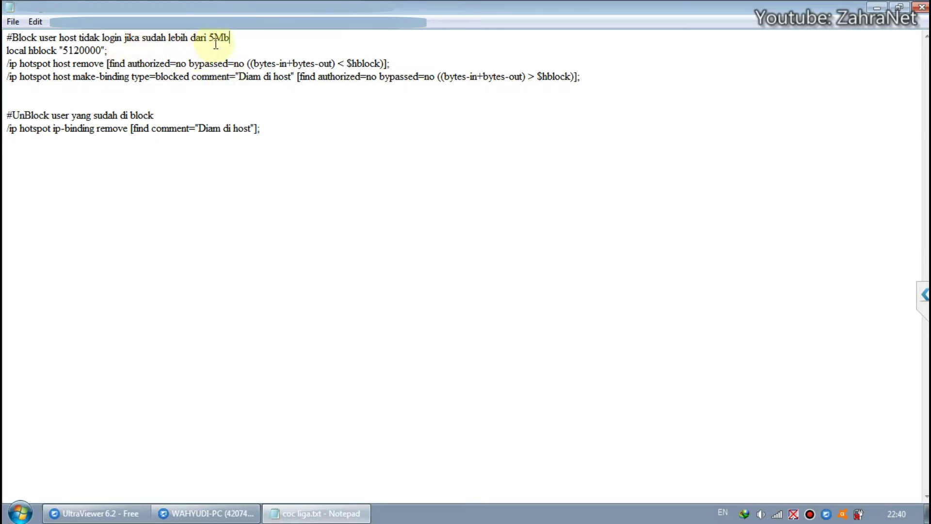
left_click(220, 513)
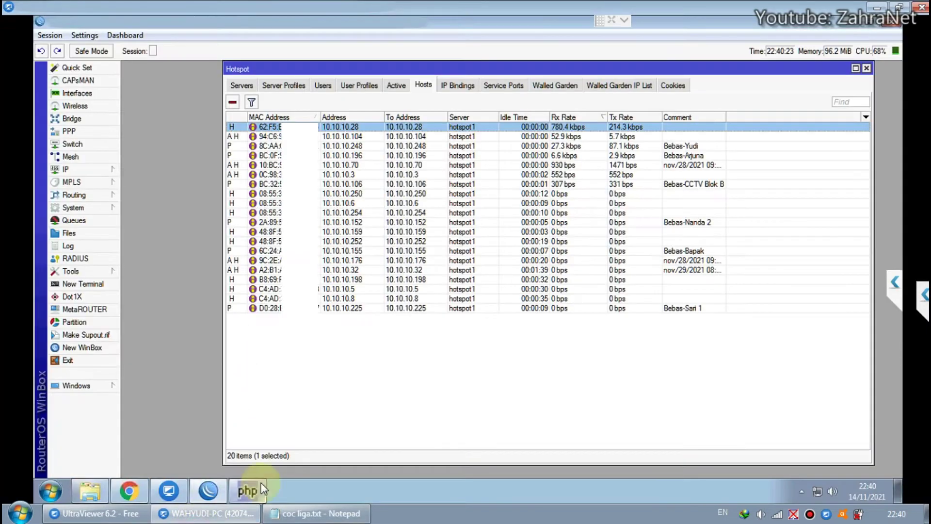
- Reopen the statistics of hotspot host 10.10.10.28 and check its Bytes In figure
double_click(352, 127)
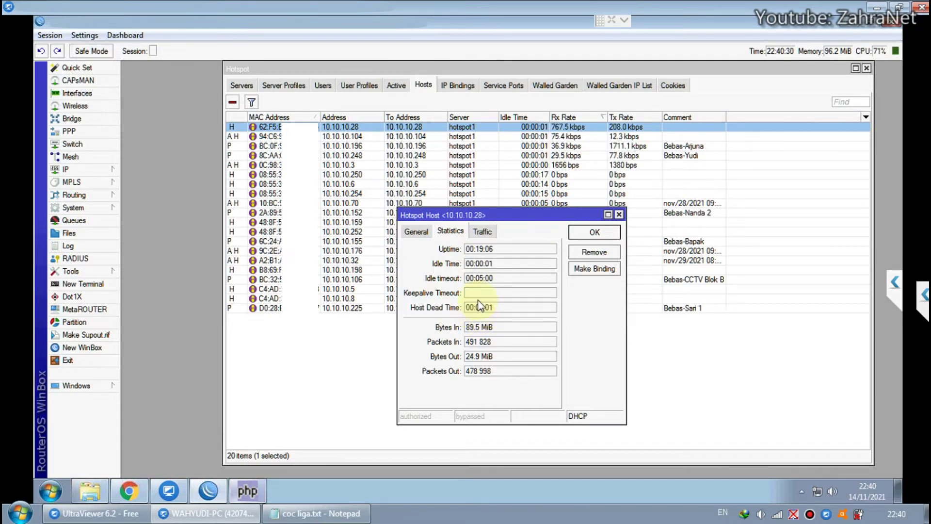
left_click(474, 329)
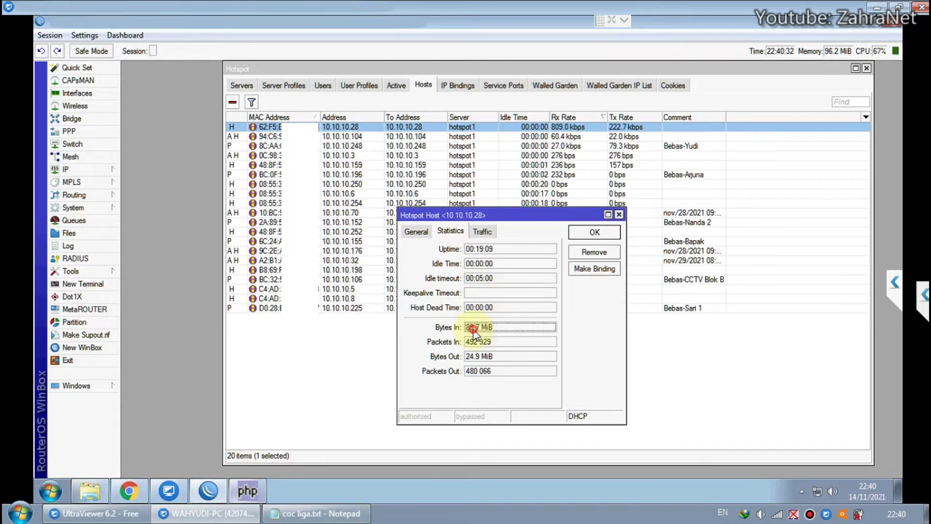
left_click_drag(471, 330, 467, 333)
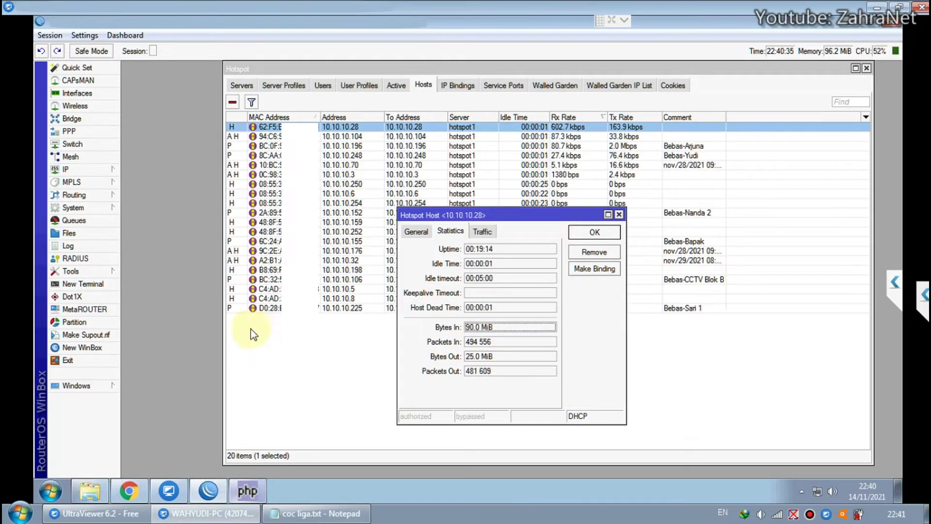
- Switch to Calculator and divide 90 by 19 to estimate the host's data use per minute
left_click(19, 512)
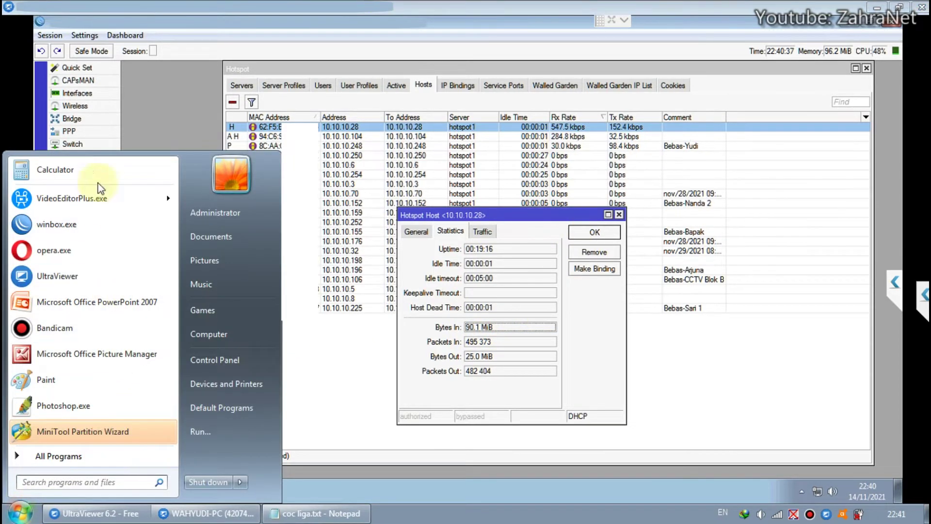
left_click(97, 170)
left_click(758, 323)
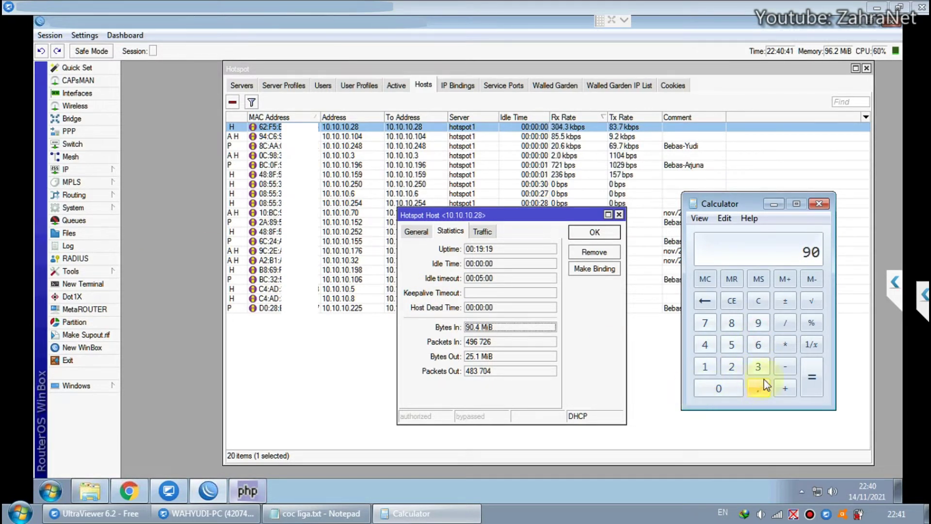
left_click(784, 323)
left_click(712, 366)
left_click(759, 324)
left_click(805, 371)
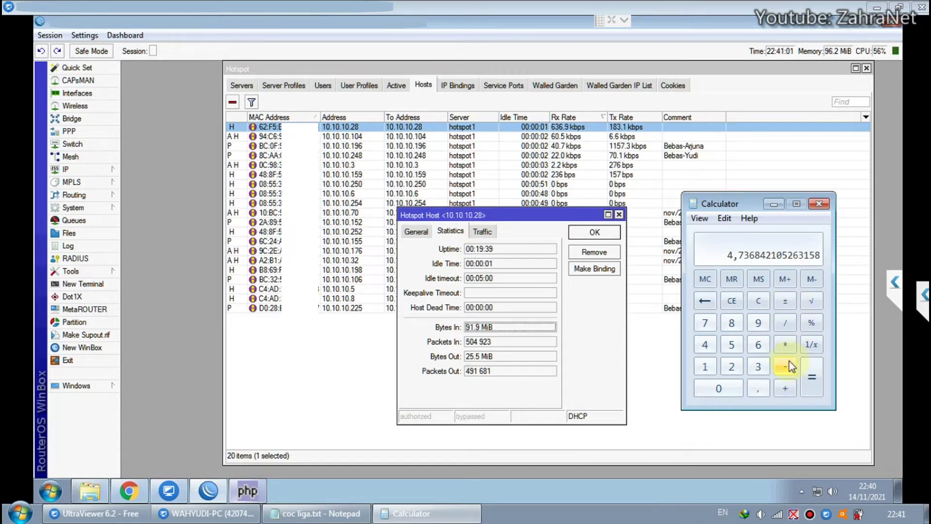
- Multiply the per-minute result by 2, closing Calculator and the host's details when done
left_click(785, 345)
left_click(732, 368)
left_click(819, 384)
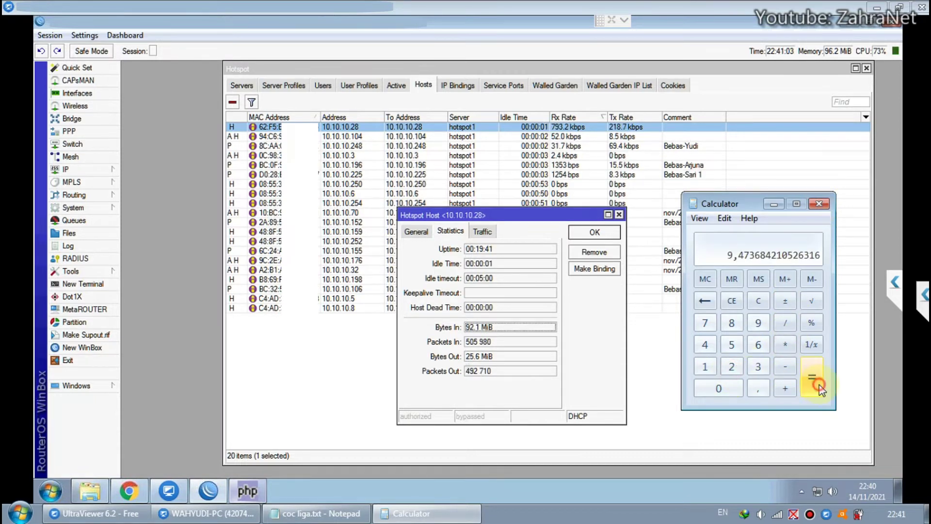
left_click(819, 205)
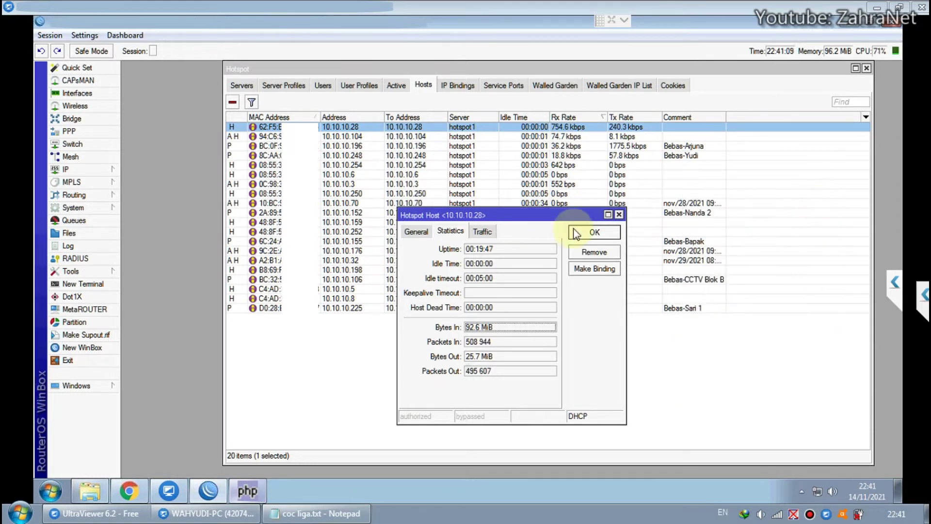
left_click(619, 214)
left_click(281, 512)
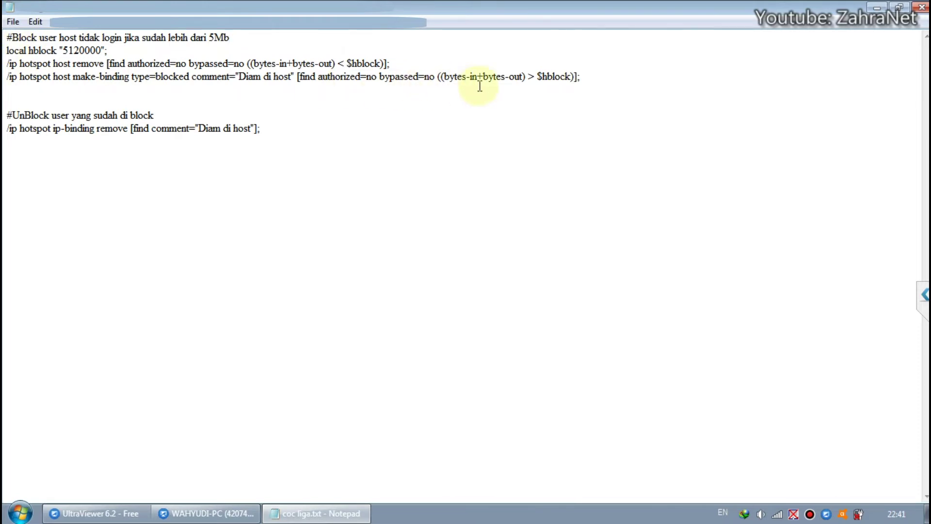
left_click_drag(589, 76, 7, 50)
right_click(6, 50)
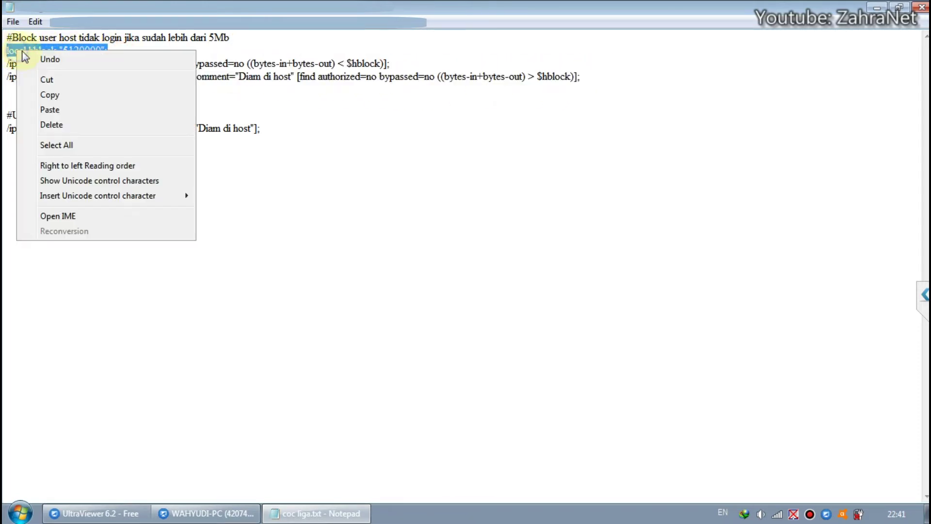
left_click(95, 96)
left_click(180, 514)
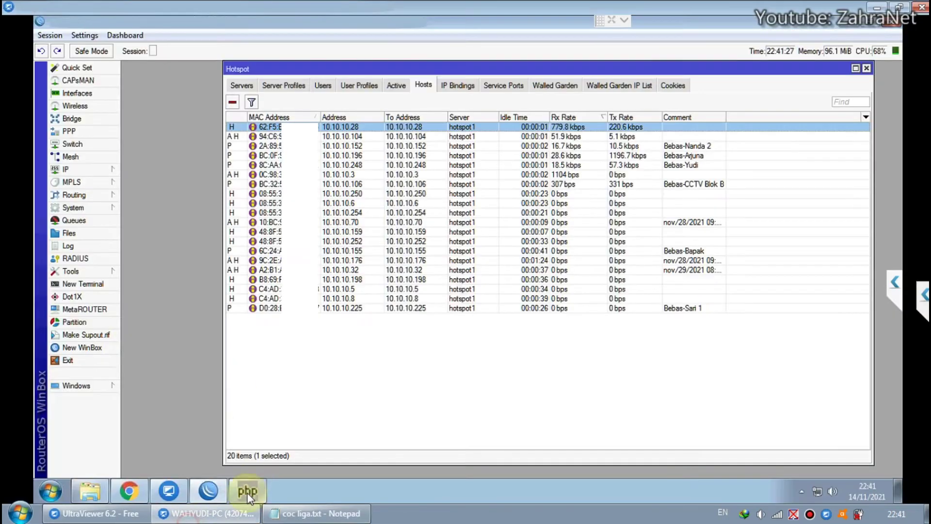
left_click(88, 284)
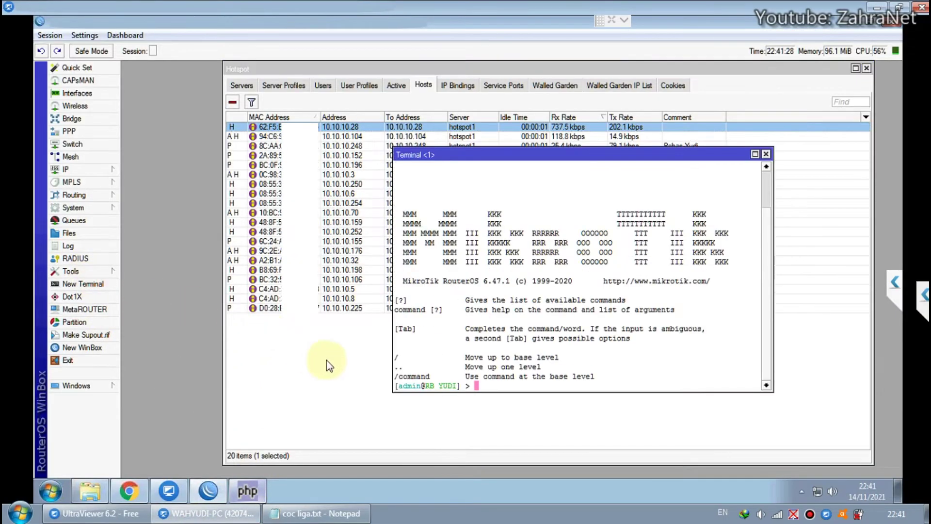
right_click(509, 381)
left_click(564, 434)
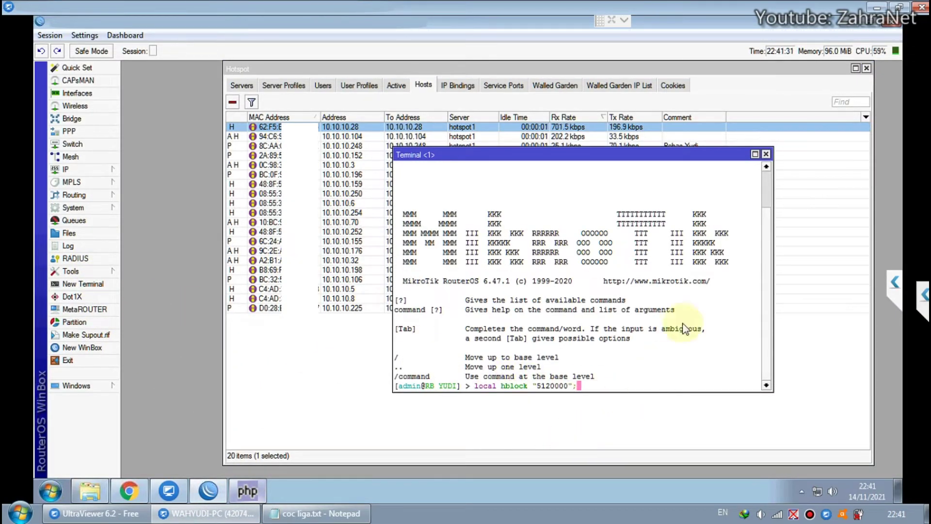
left_click(387, 416)
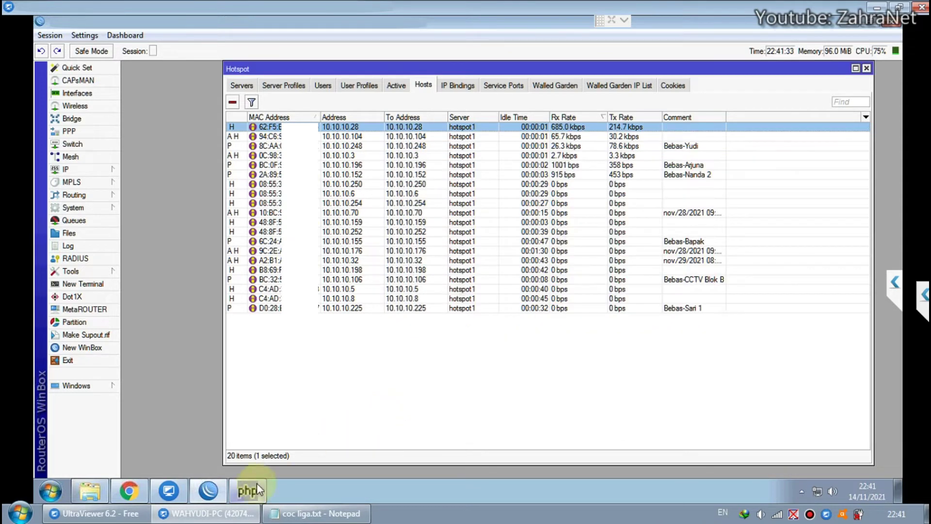
- Copy the three-line 5Mb host-blocking script from coc liga.txt in Notepad and switch back to WinBox to open the Scheduler
left_click(315, 513)
left_click_drag(593, 78, 16, 51)
right_click(16, 51)
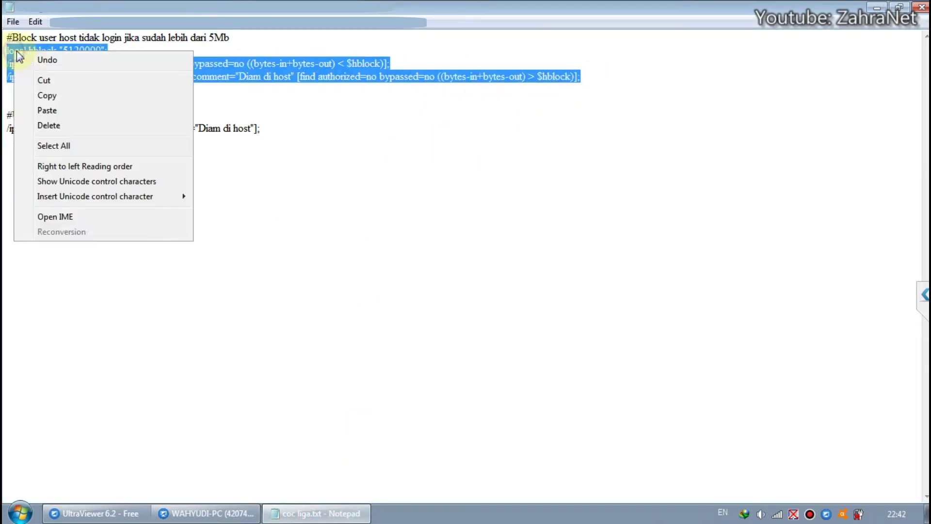
left_click(100, 97)
left_click(207, 513)
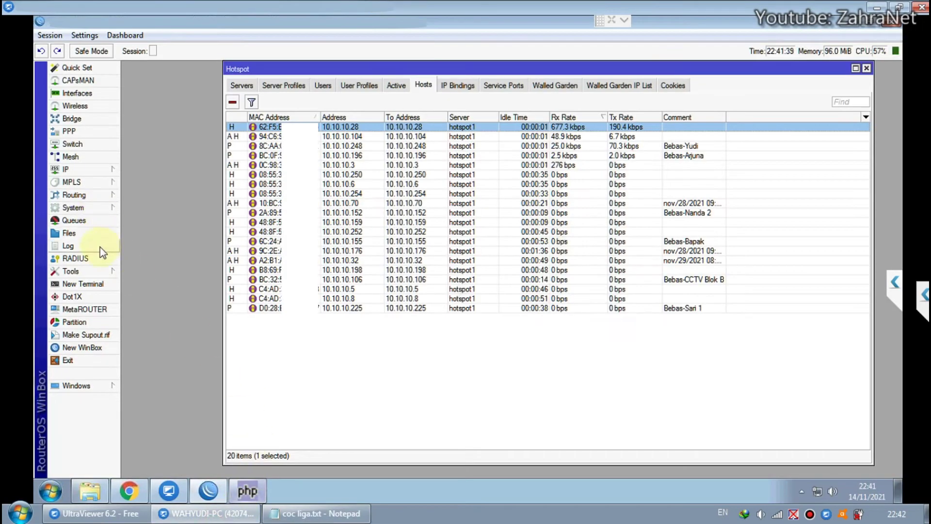
left_click(80, 207)
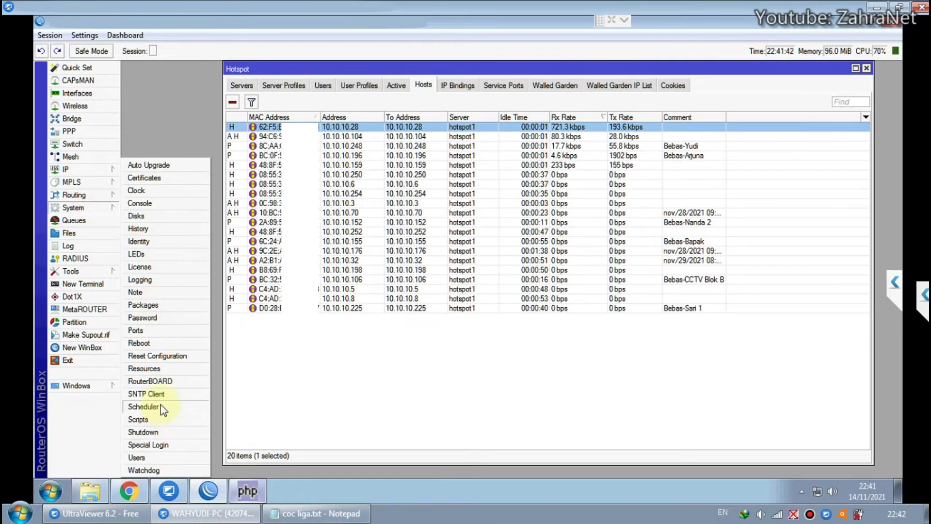
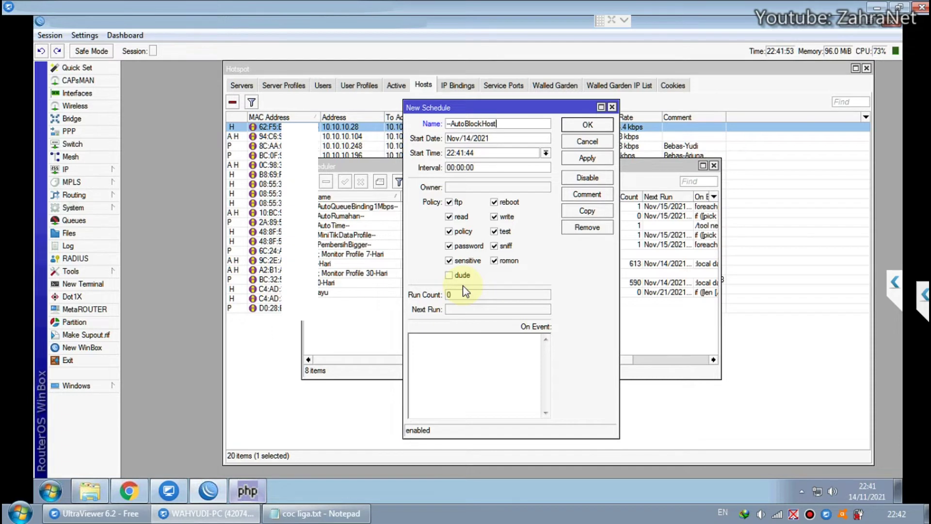
type("eh--")
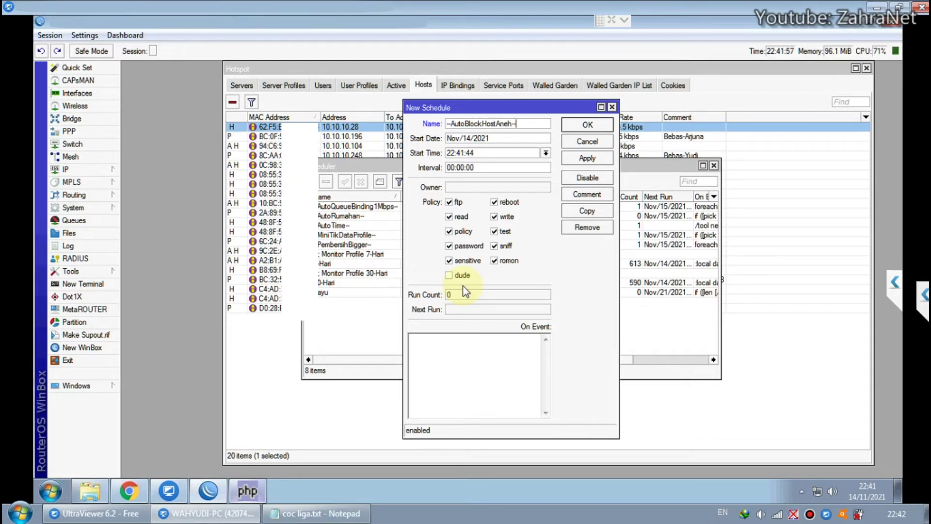
left_click(459, 168)
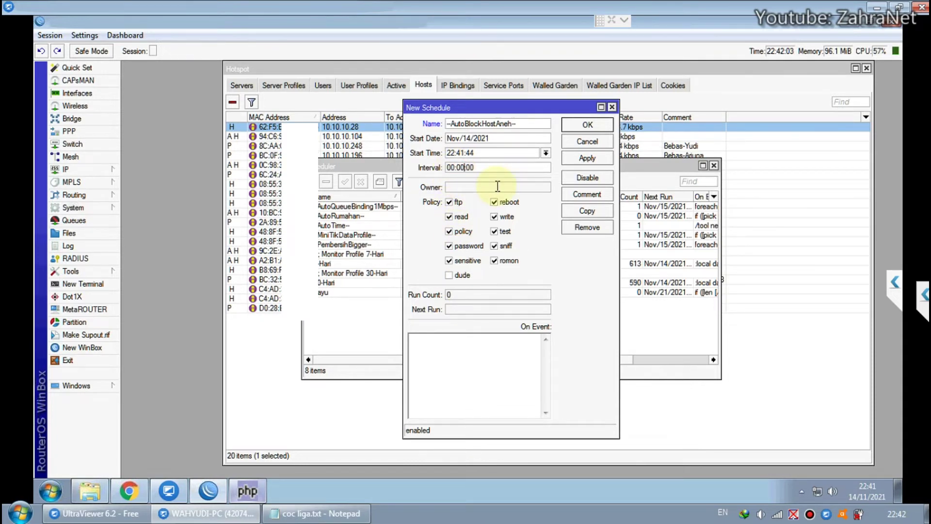
key("BackSpace")
type("2")
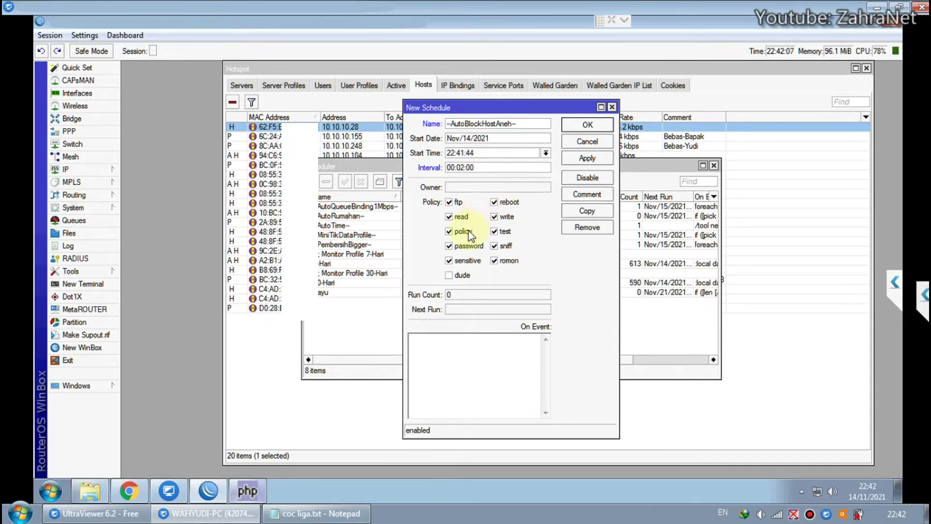
- Check the router's model and firmware in the RouterBOARD information, closing it when done
left_click(87, 208)
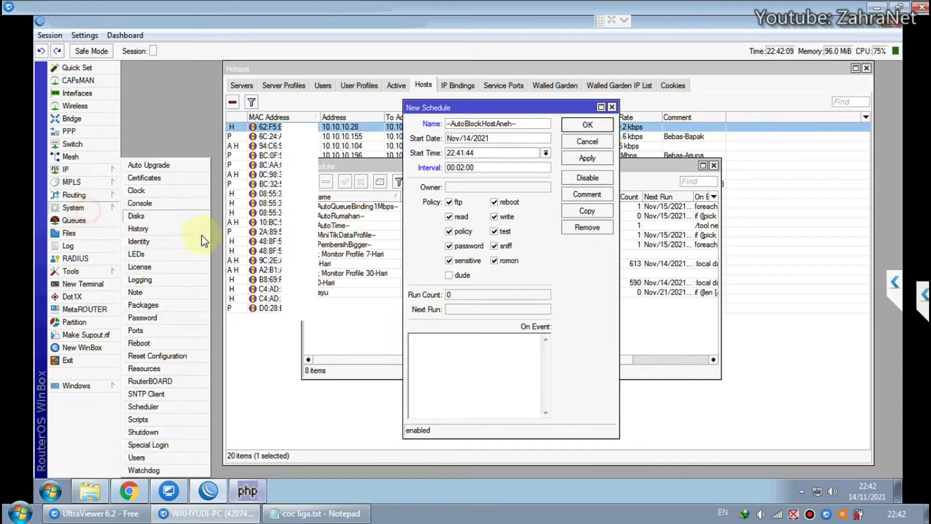
left_click(150, 381)
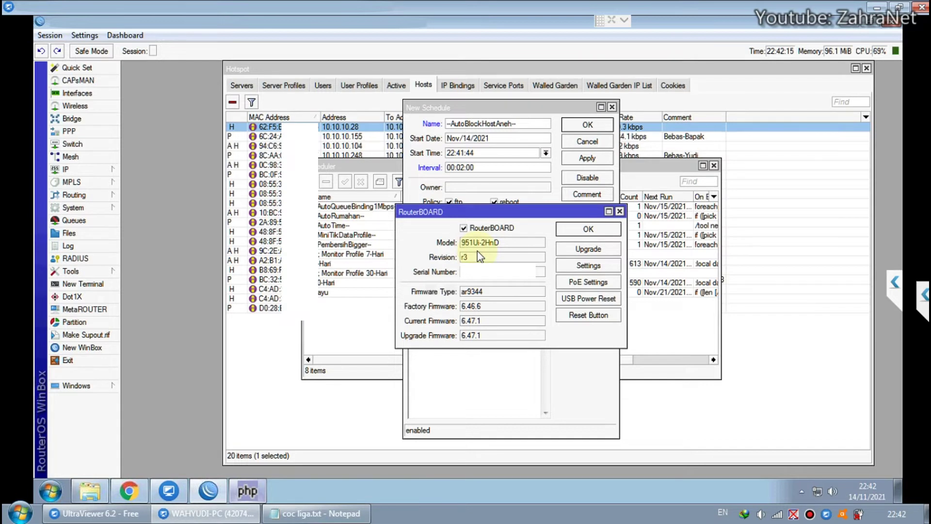
left_click(619, 212)
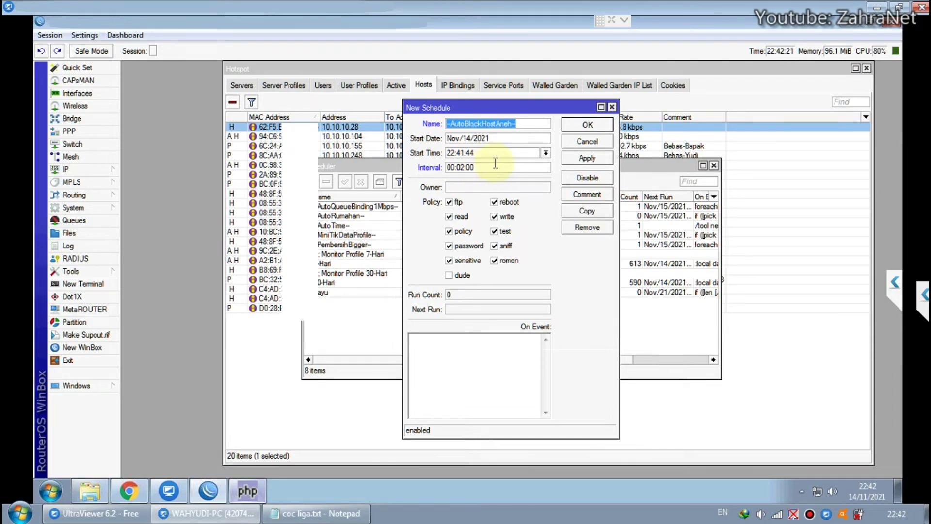
left_click_drag(534, 111, 295, 138)
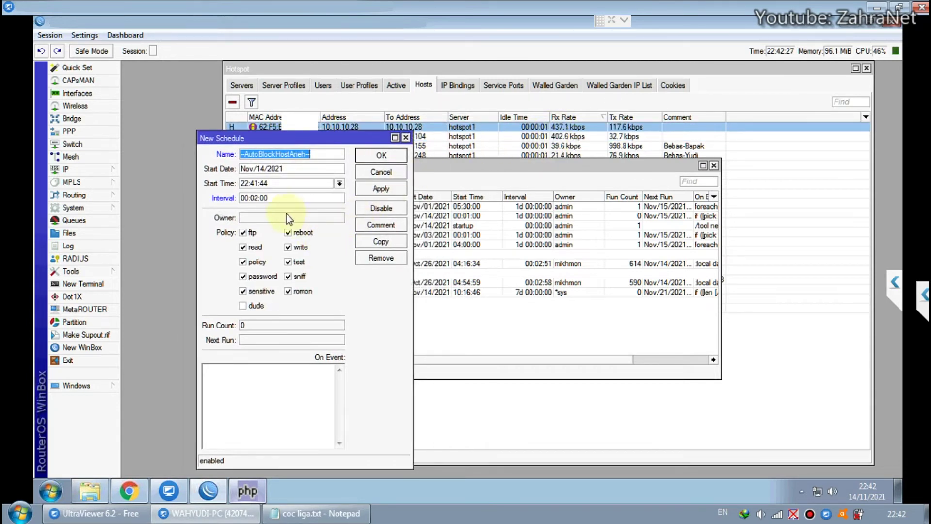
left_click(276, 185)
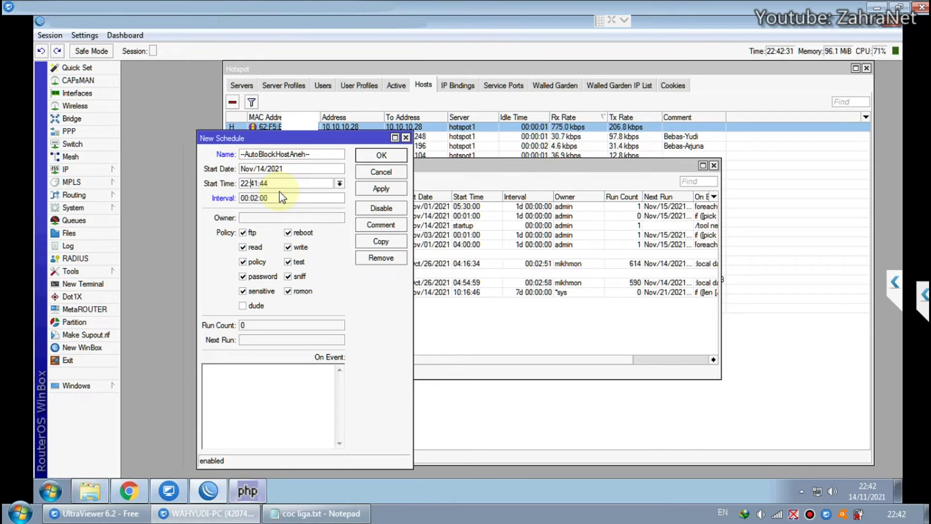
key("BackSpace")
key("BackSpace")
key("BackSpace")
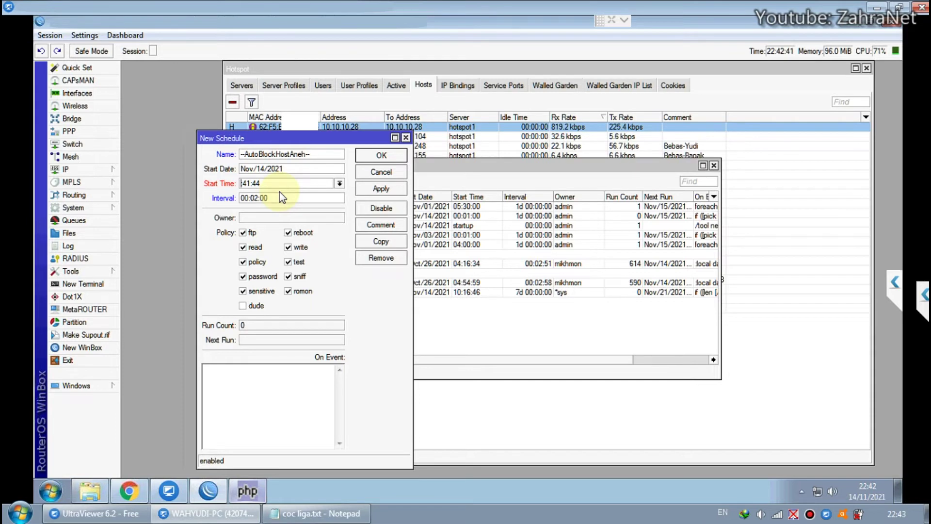
left_click(382, 172)
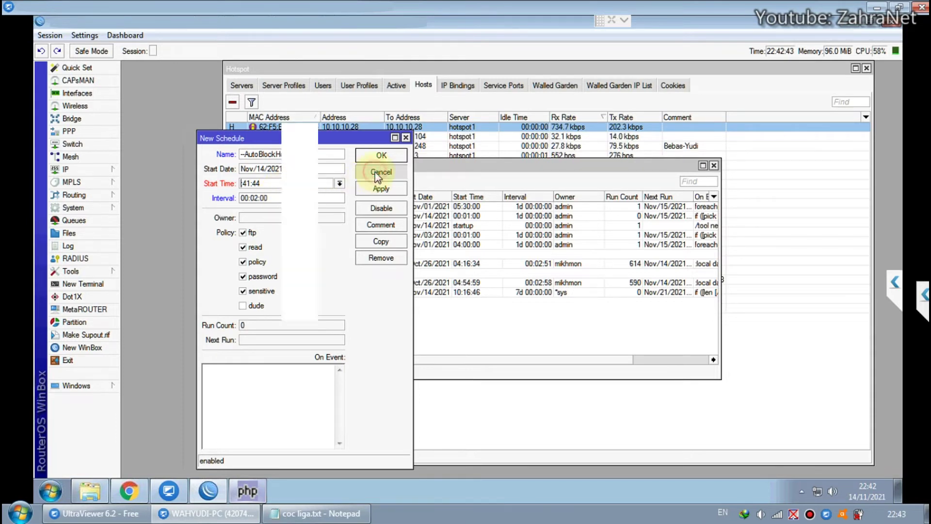
- Create a new schedule named --AutoBlockHostAneh-- with an interval of 00:02:00
left_click(318, 182)
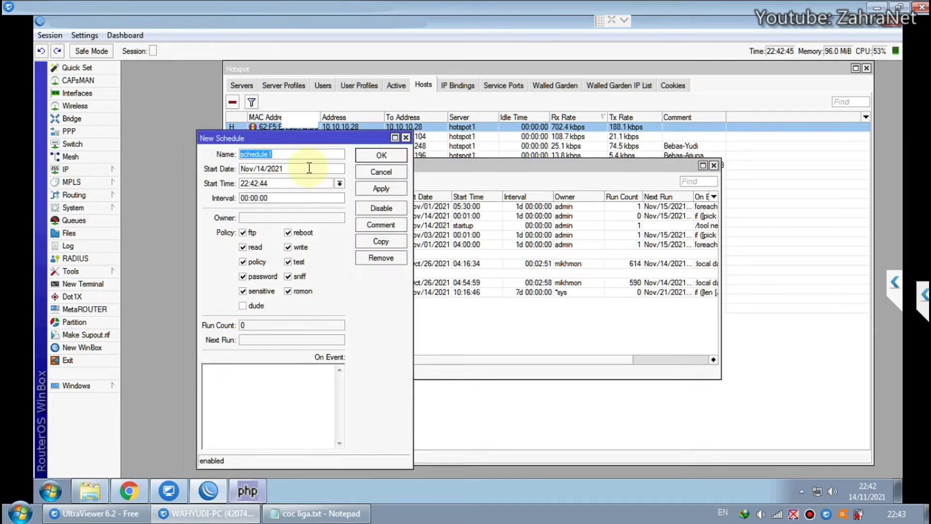
type("--A")
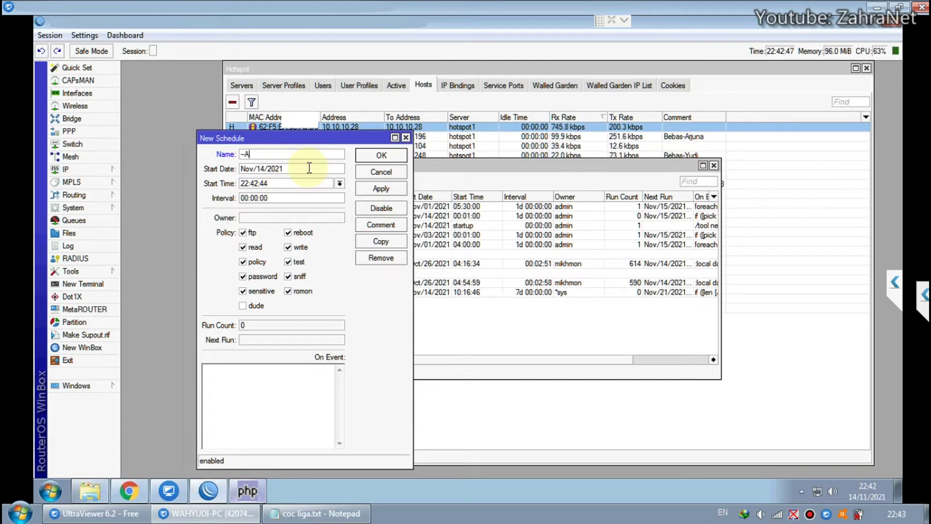
type("utoBlockH")
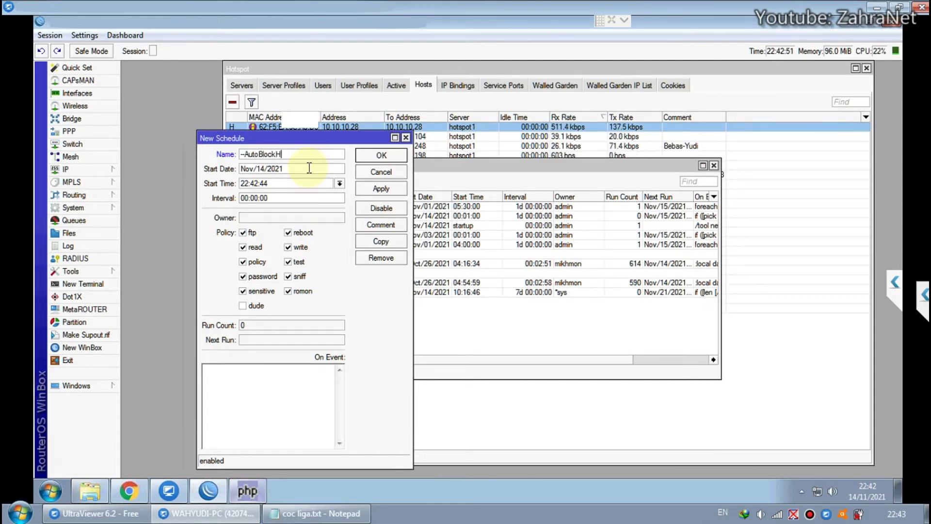
type("ostAneh--")
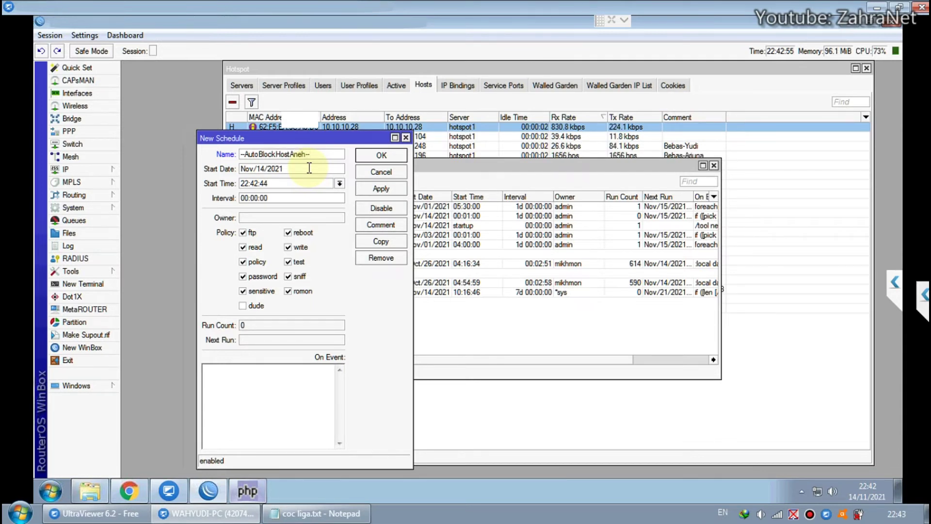
left_click(252, 198)
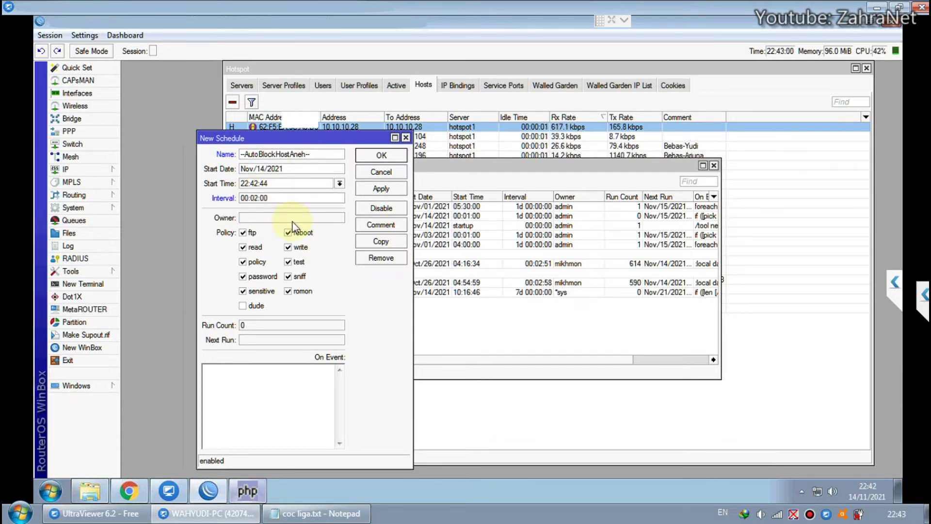
- Paste the copied host-blocking script as the schedule's On Event code and widen the schedule window to show full lines
left_click(260, 392)
type("local hblock \"5120000\"; /ip hotspot host remove [find authorized=no bypassed=no ((bytes-in+bytes-out) < $hblock)]; /ip hotspot host make-binding type=blocked comment=\"Diam di host\" [find authorized=no bypassed=no ((bytes-in+bytes-out) > $hblock)];")
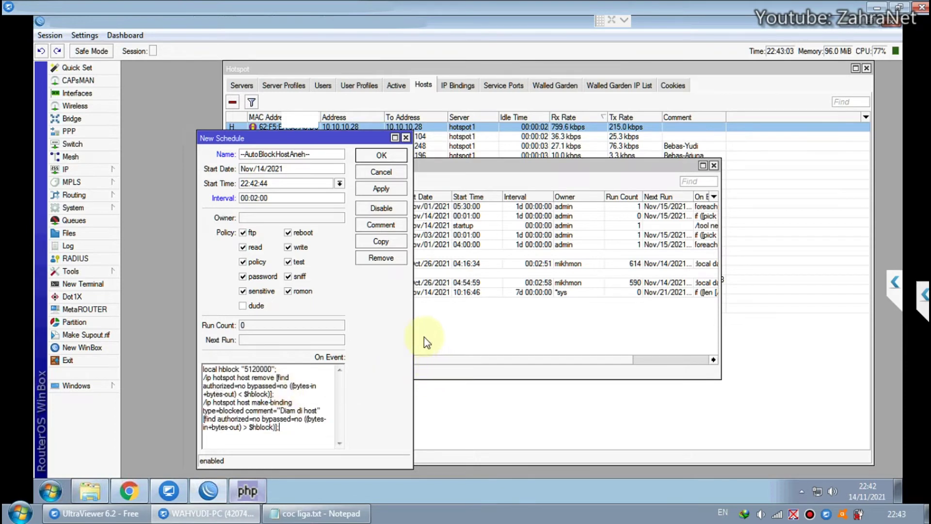
left_click_drag(412, 322, 768, 322)
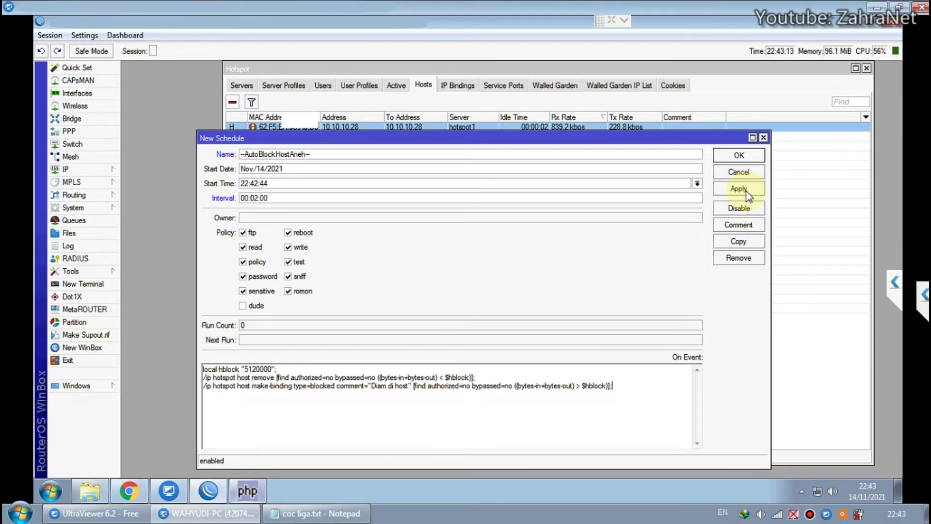
- Check the hotspot's existing IP bindings, save the --AutoBlockHostAneh-- schedule and return to the Hosts list
left_click(446, 85)
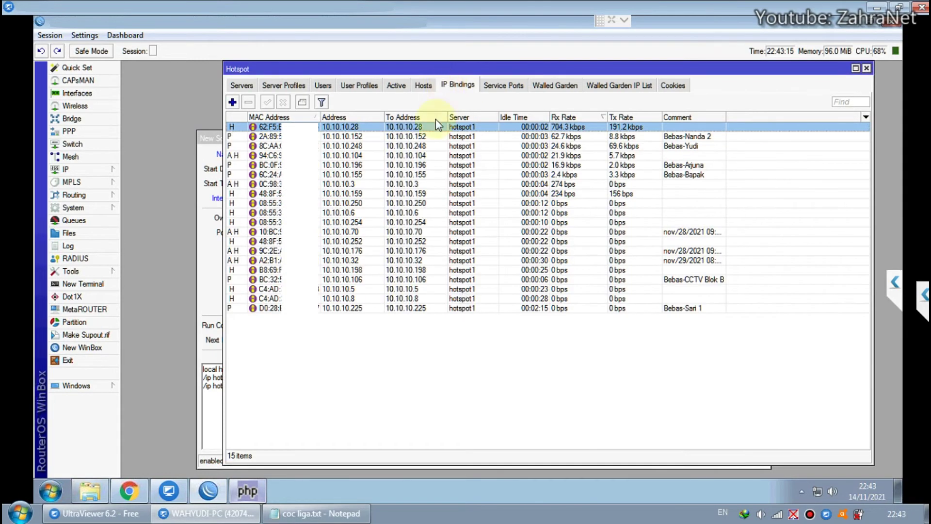
left_click(209, 152)
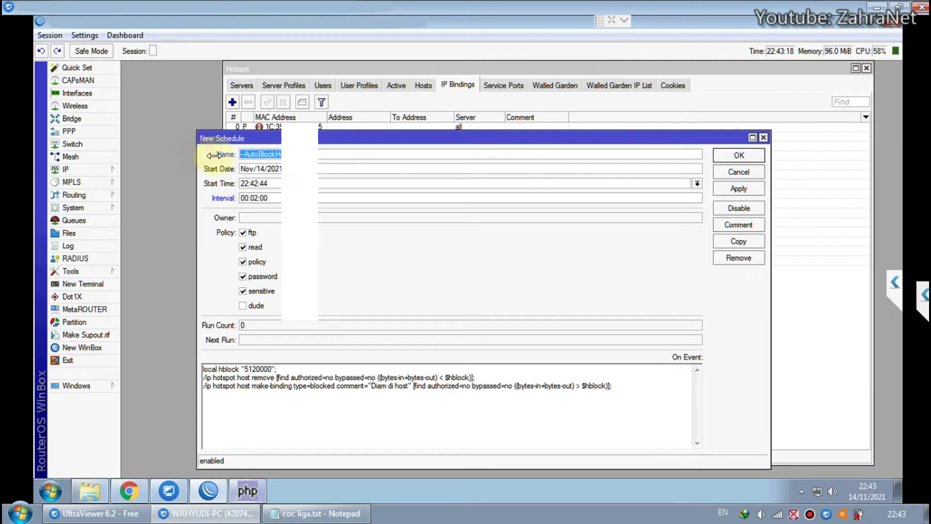
left_click(733, 195)
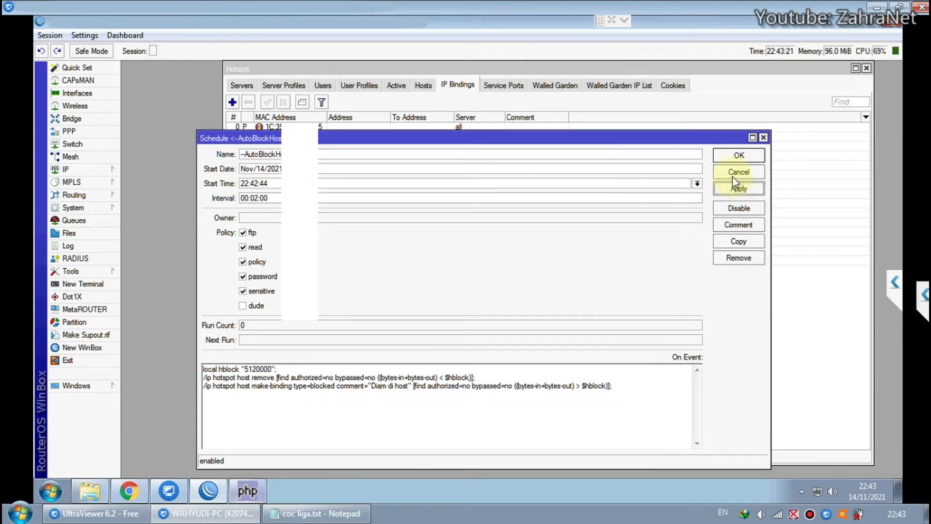
left_click(734, 156)
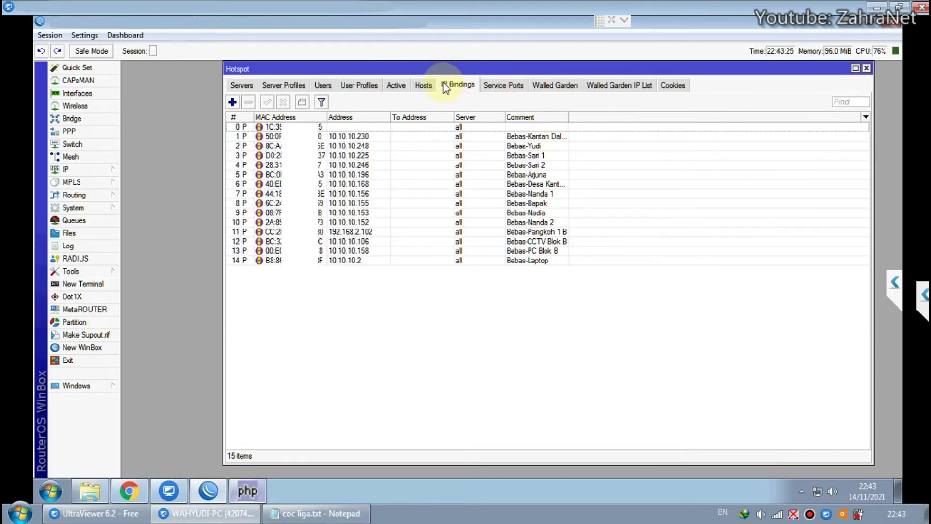
left_click(424, 84)
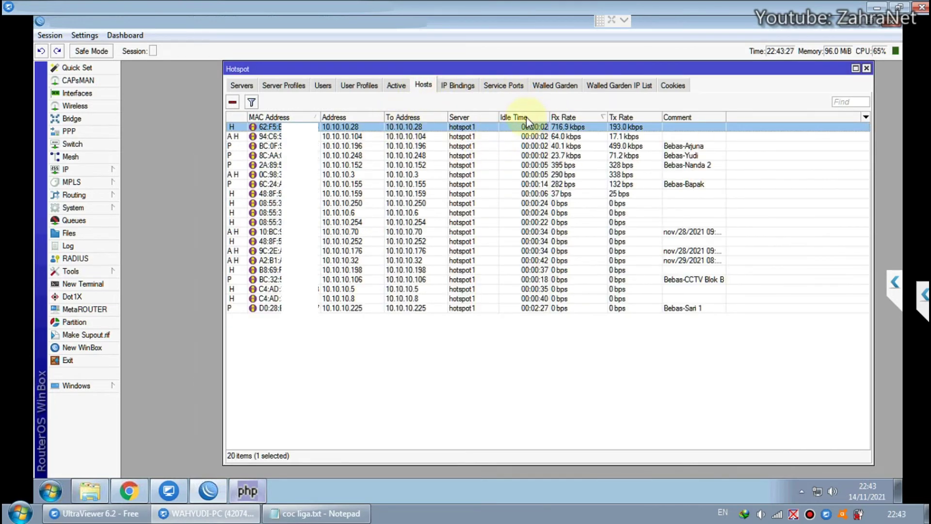
- Copy the unblock line /ip hotspot ip-binding remove [find comment="Diam di host"]; from coc liga.txt in Notepad and switch back to WinBox
left_click(316, 514)
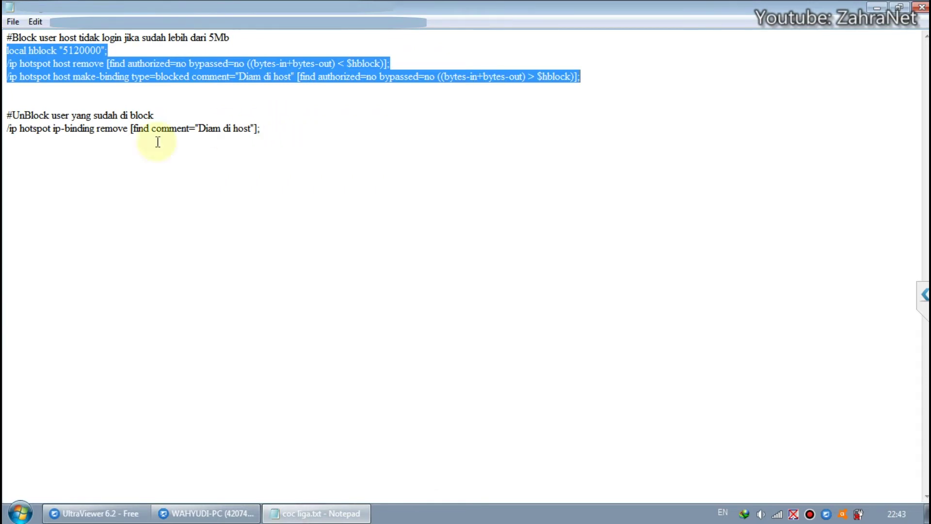
left_click_drag(154, 115, 8, 116)
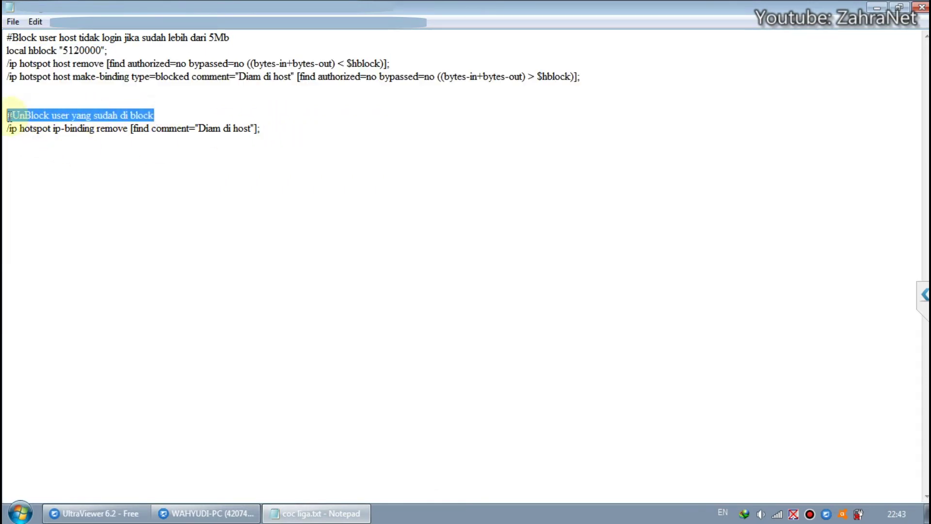
left_click_drag(287, 124, 9, 125)
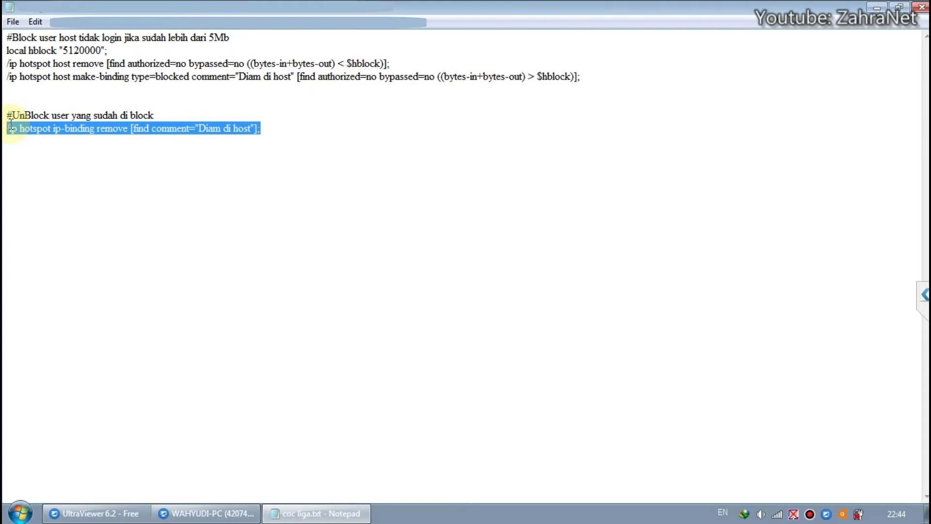
right_click(98, 129)
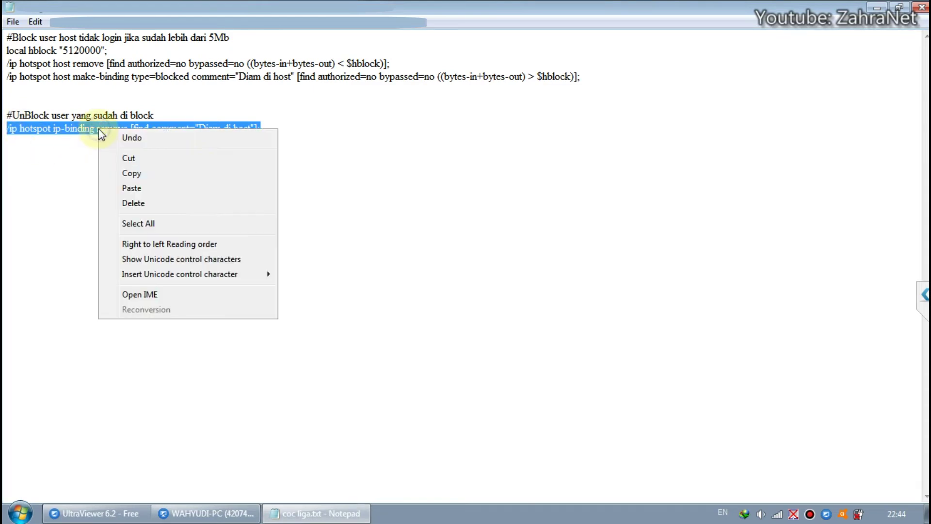
left_click(219, 174)
left_click(208, 513)
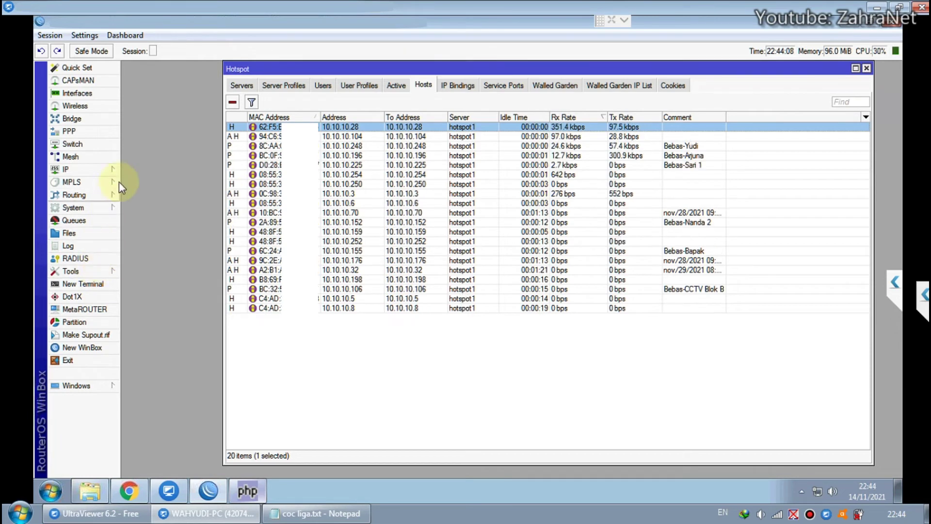
- Create another schedule named --AutoUnblockHostAneh-- with an interval of 00:10:00
left_click(110, 208)
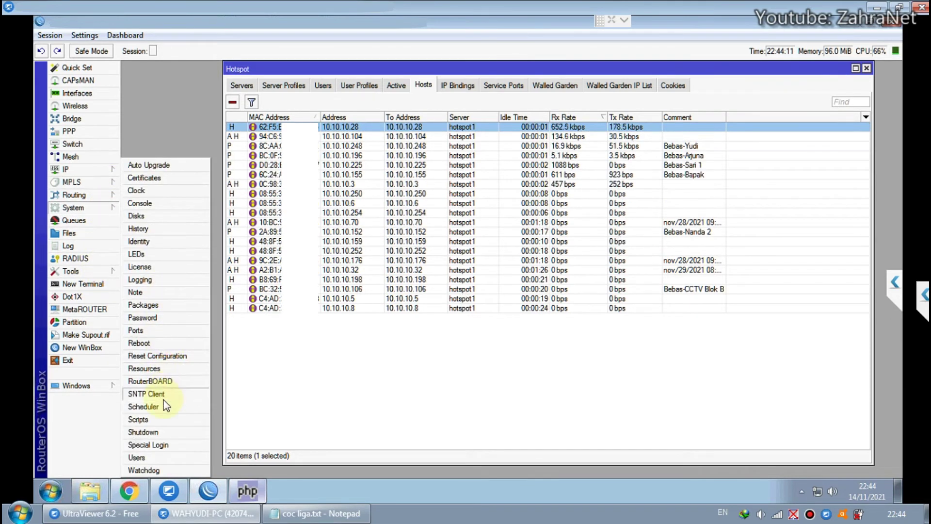
left_click(165, 406)
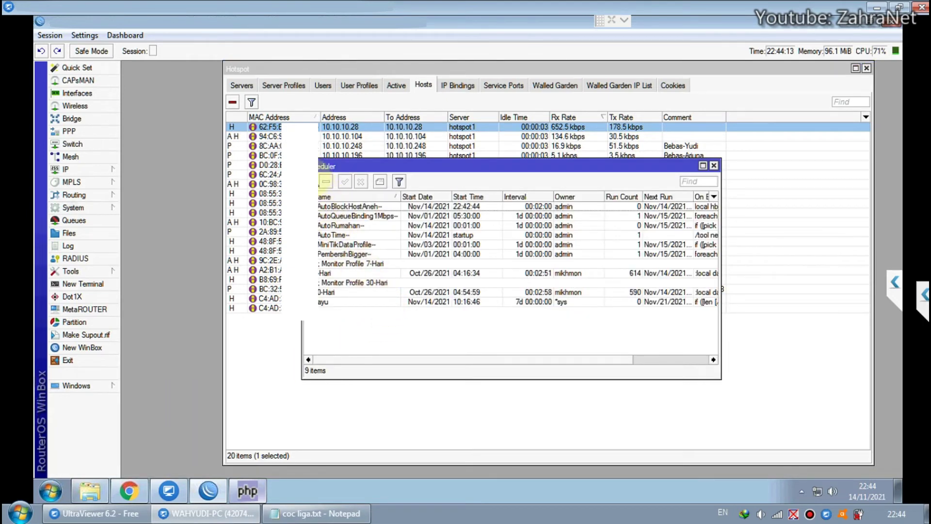
left_click(311, 182)
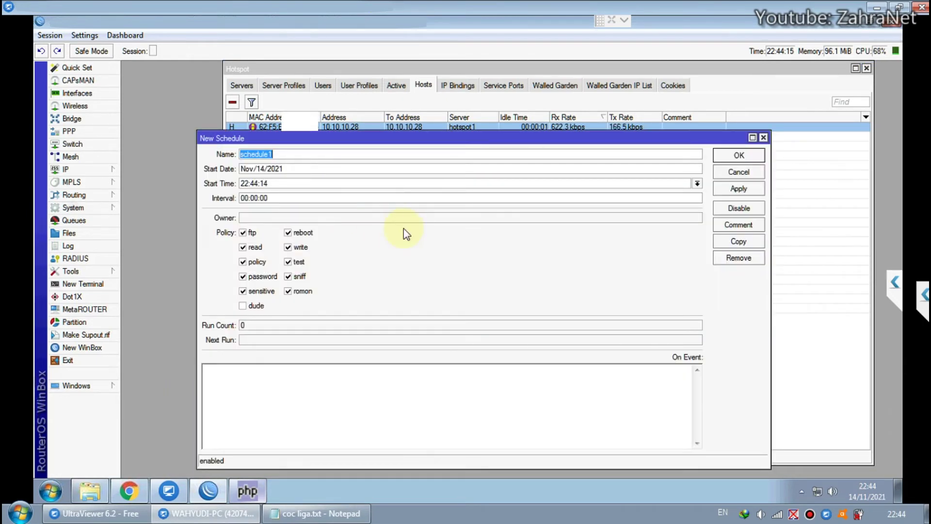
type("-Auto")
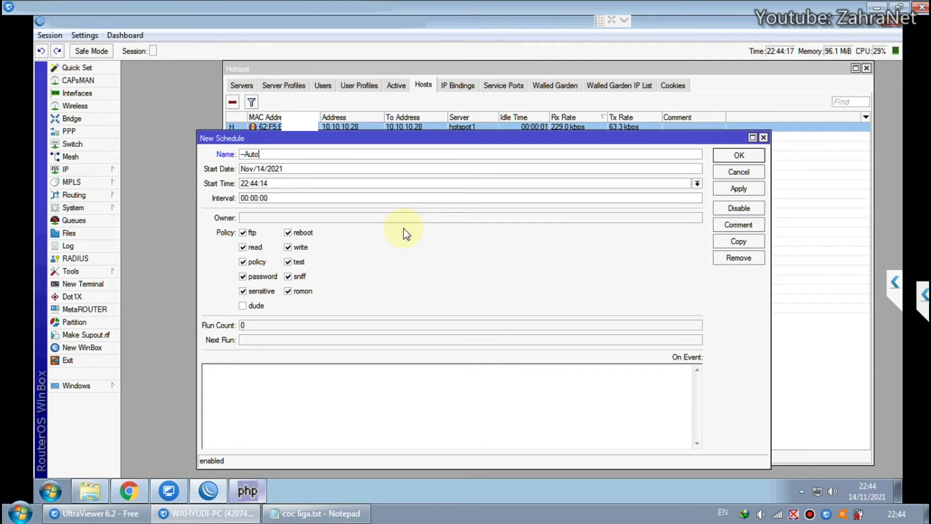
type("UnblockHostAneh--")
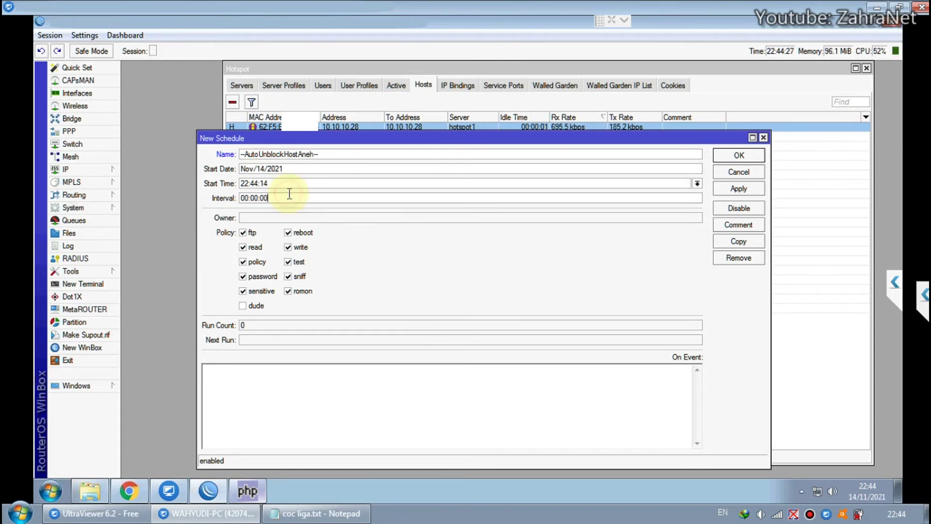
key("Left")
key("Left")
key("Right")
key("Right")
type("1")
left_click(297, 181)
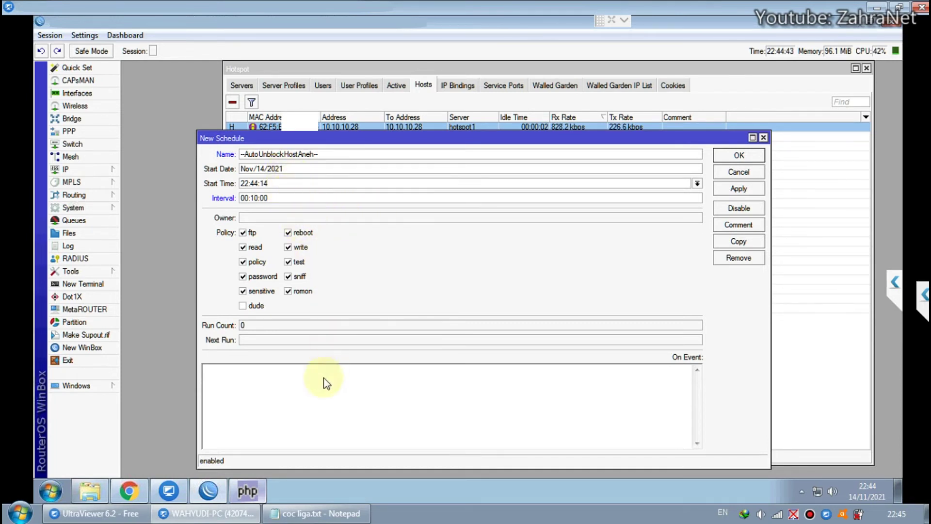
- Paste the copied unblock command as the schedule's On Event code and save the schedule
left_click(323, 394)
key("ctrl+v")
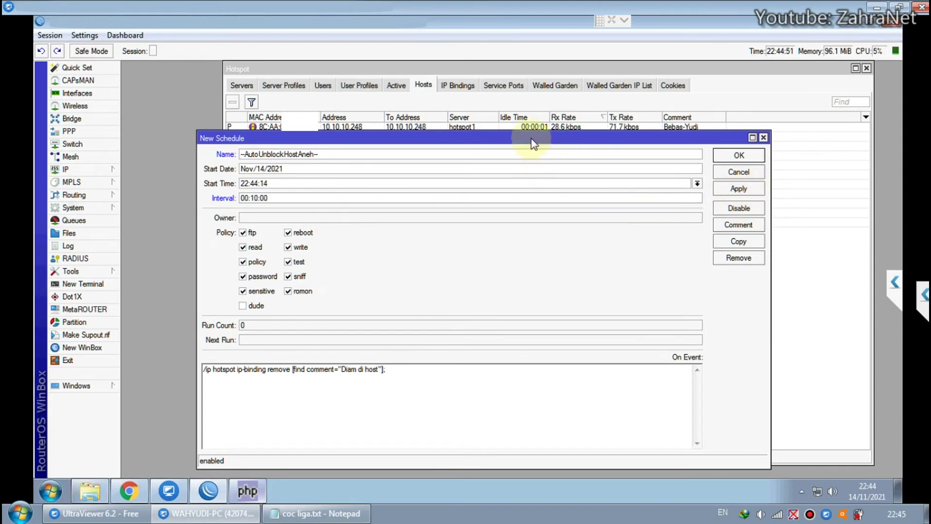
left_click_drag(529, 139, 525, 139)
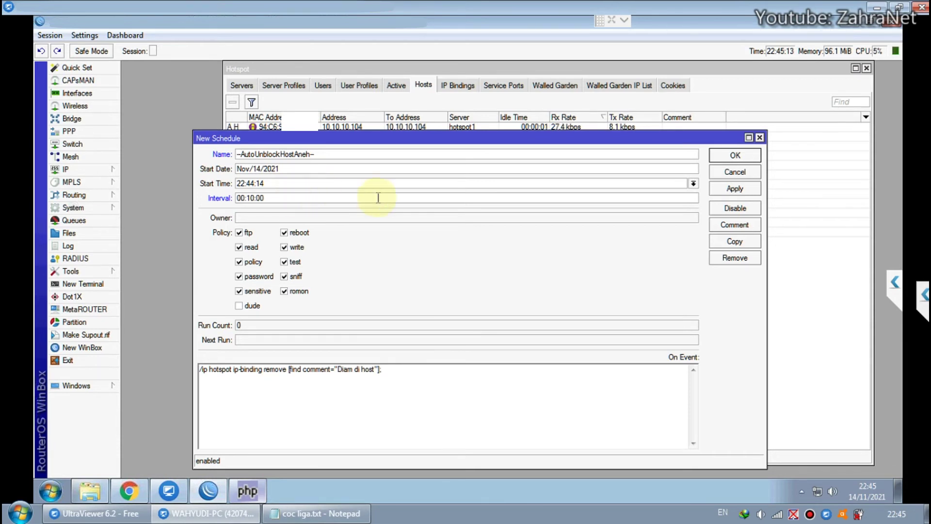
left_click(740, 190)
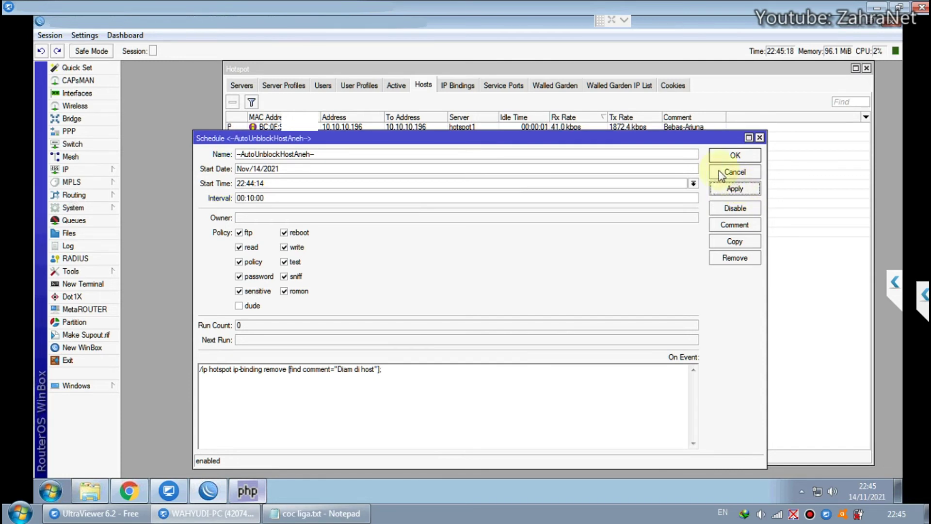
left_click(733, 155)
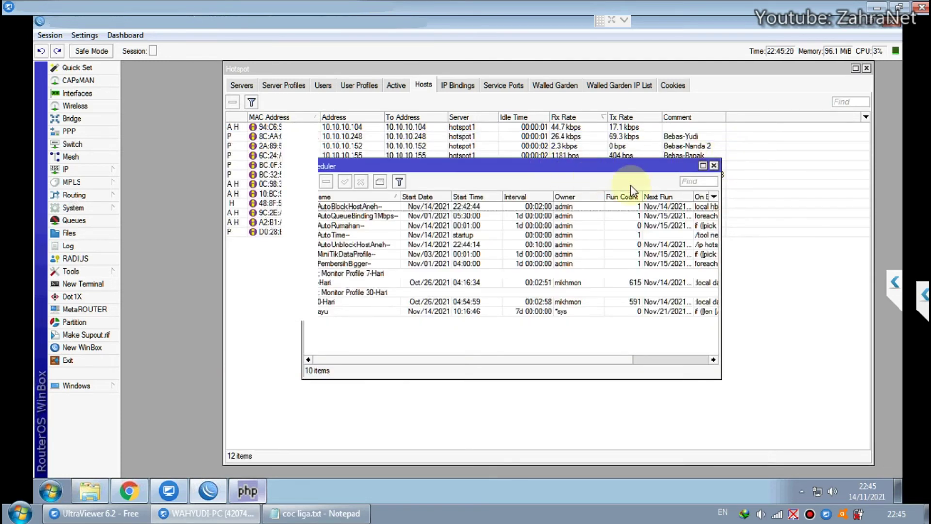
- Examine the block and unblock schedules, and compare the hotspot's Hosts list with the IP binding commented Diam di host
left_click(364, 206)
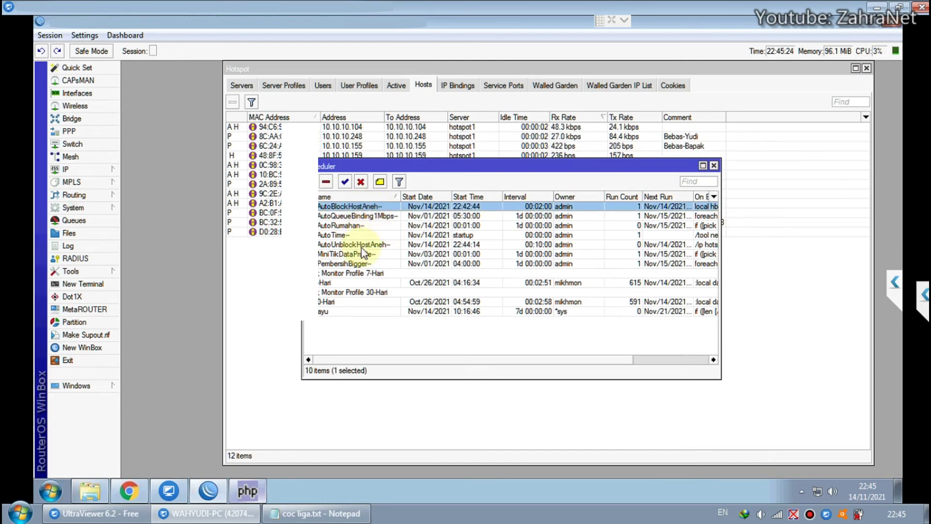
left_click(364, 244)
left_click(431, 99)
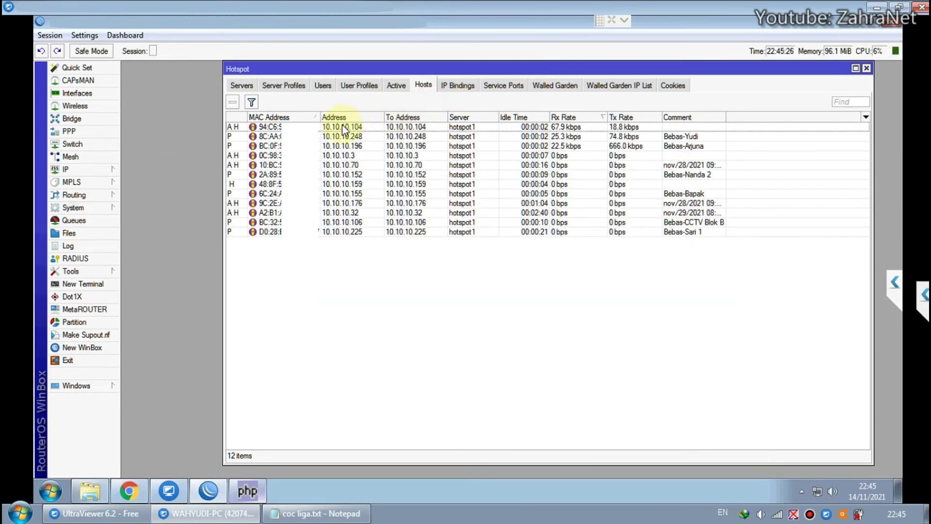
left_click(454, 86)
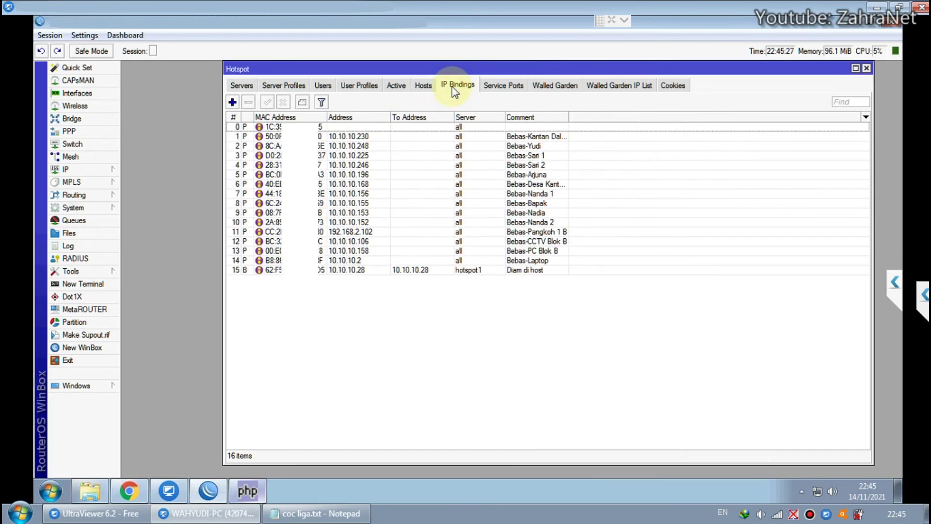
left_click(249, 270)
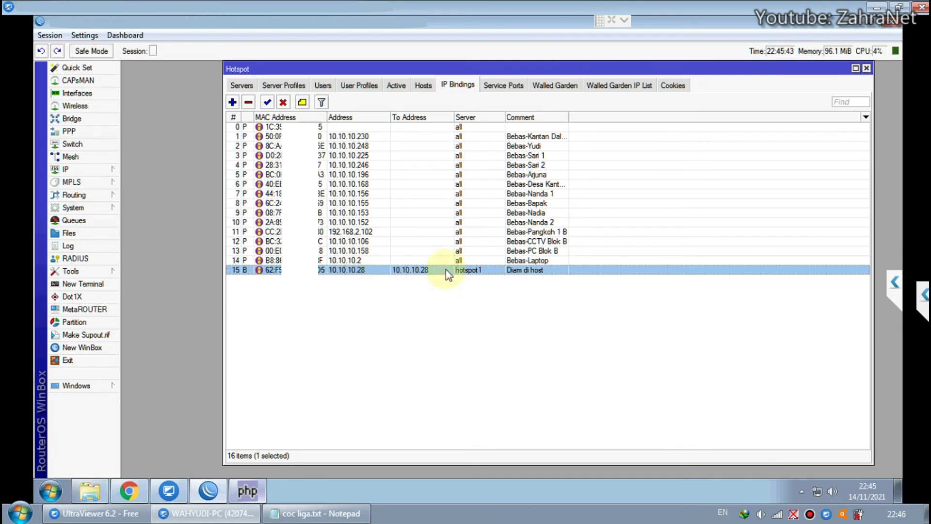
left_click(424, 85)
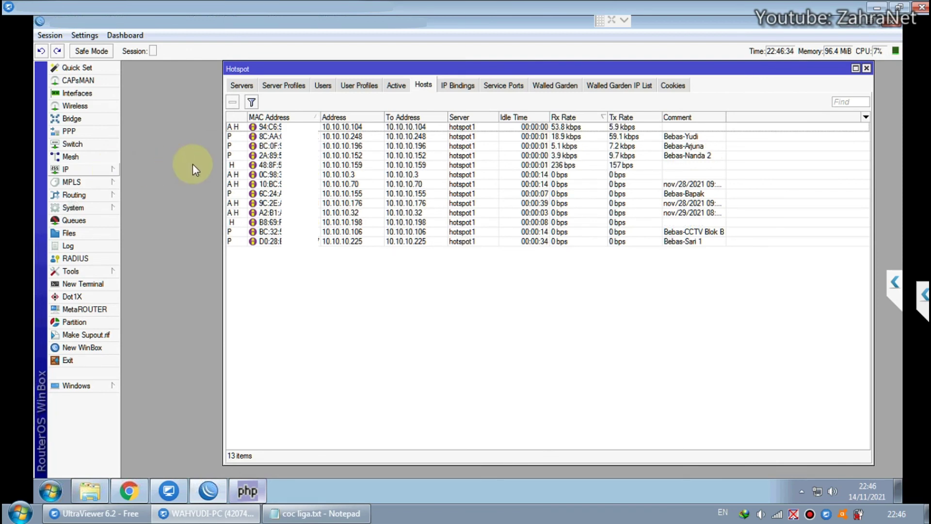
left_click(449, 89)
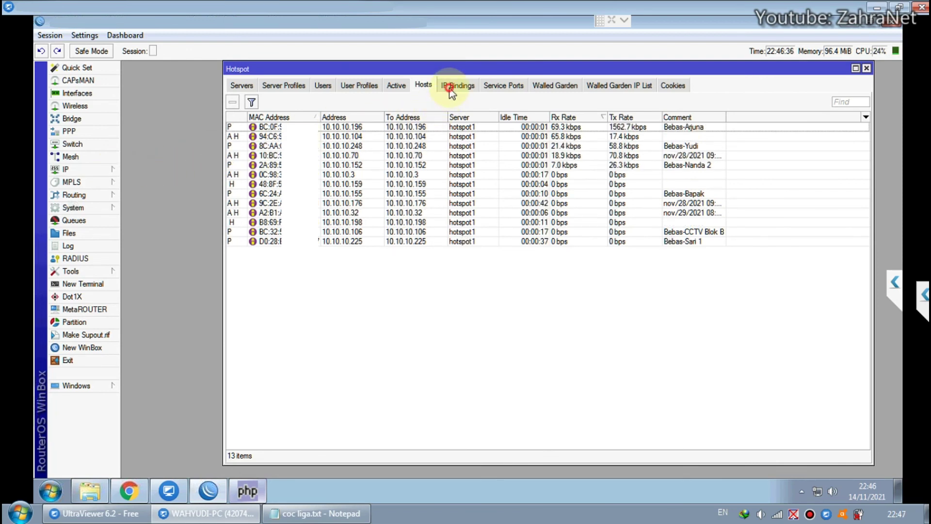
left_click(423, 86)
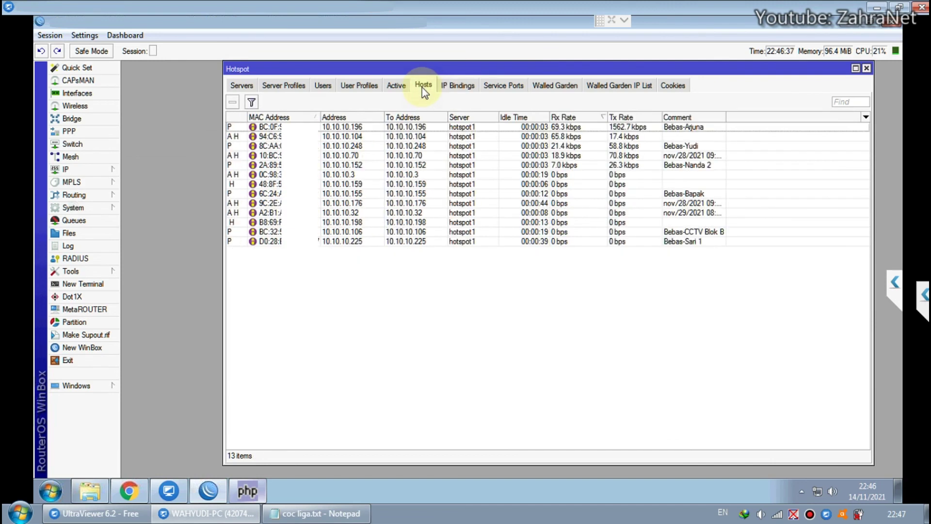